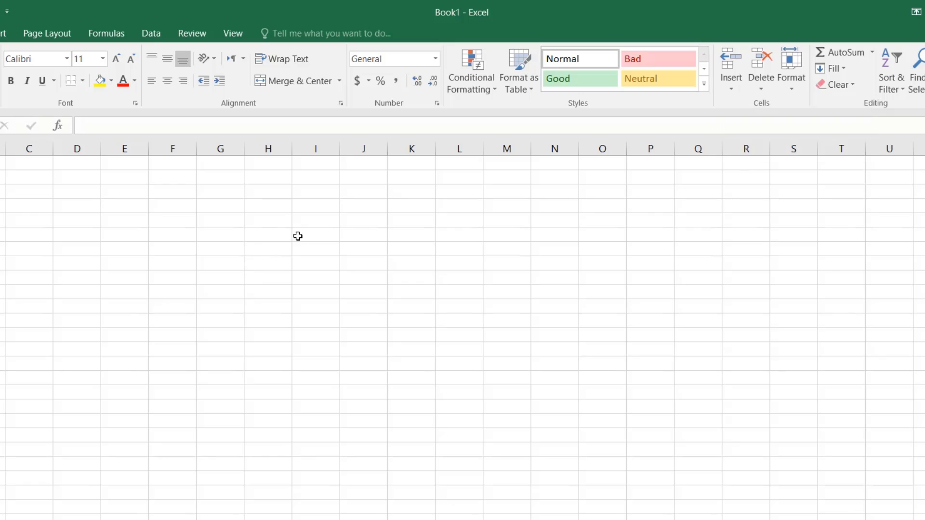
- Fill a cell in column I with yellow and the adjacent cell in column J with black
left_click(316, 221)
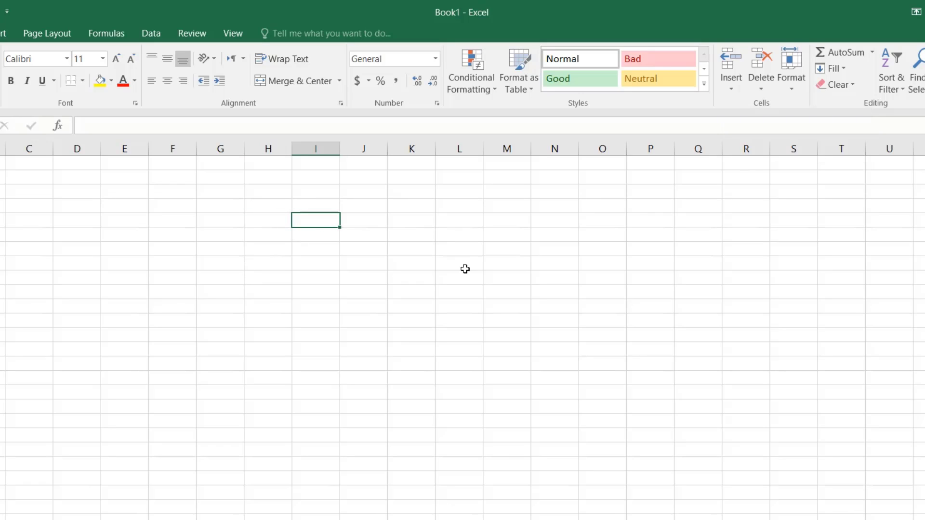
left_click(100, 80)
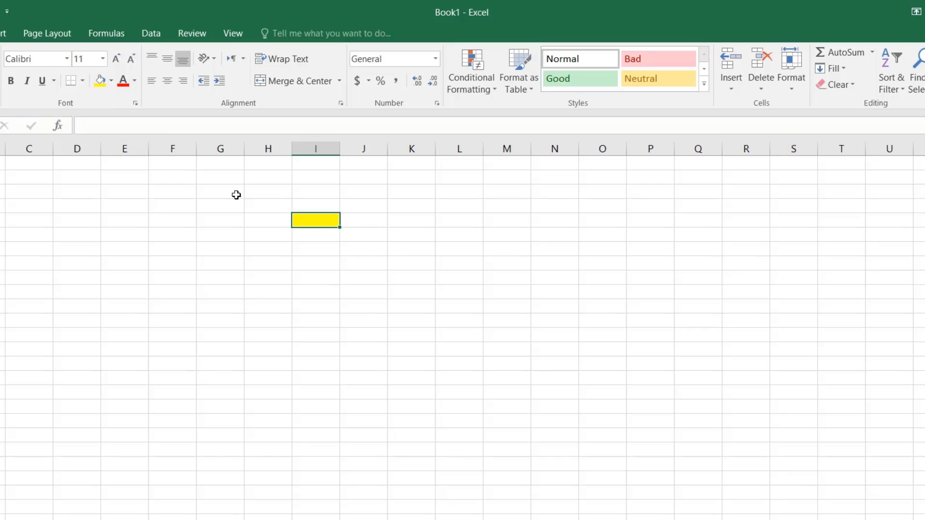
left_click(354, 221)
left_click(111, 80)
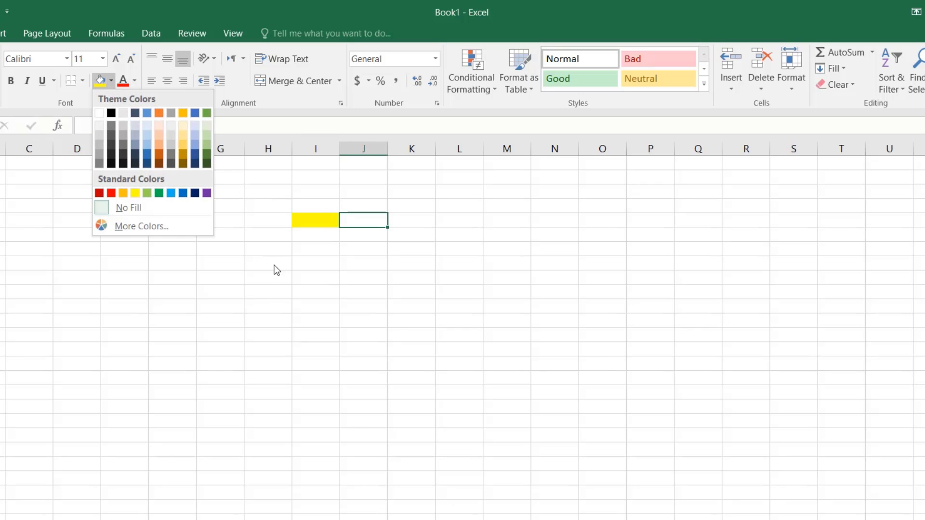
left_click(372, 227)
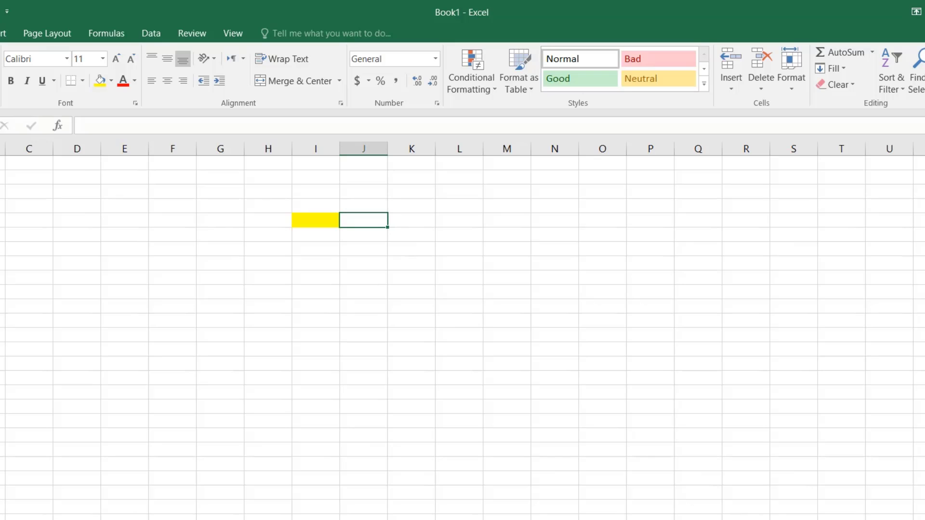
scroll(462, 333, "up", 4)
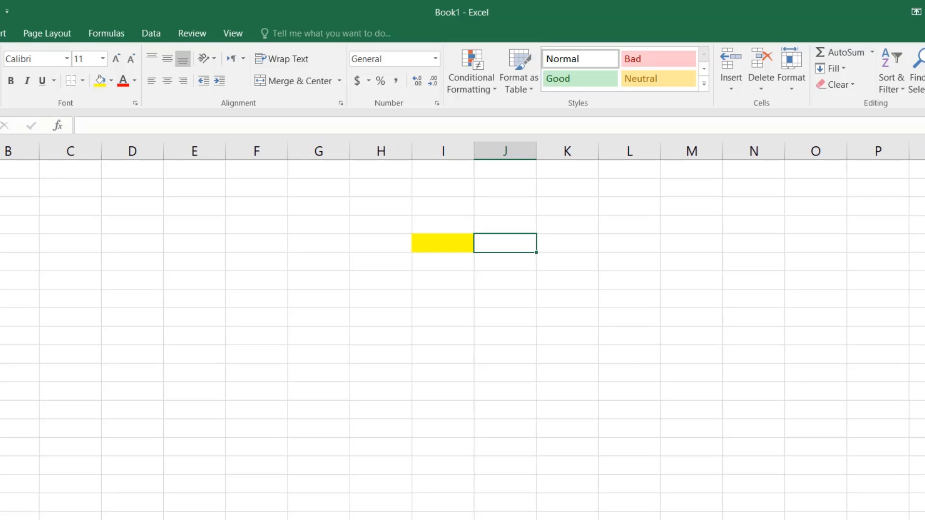
scroll(462, 333, "right", 1)
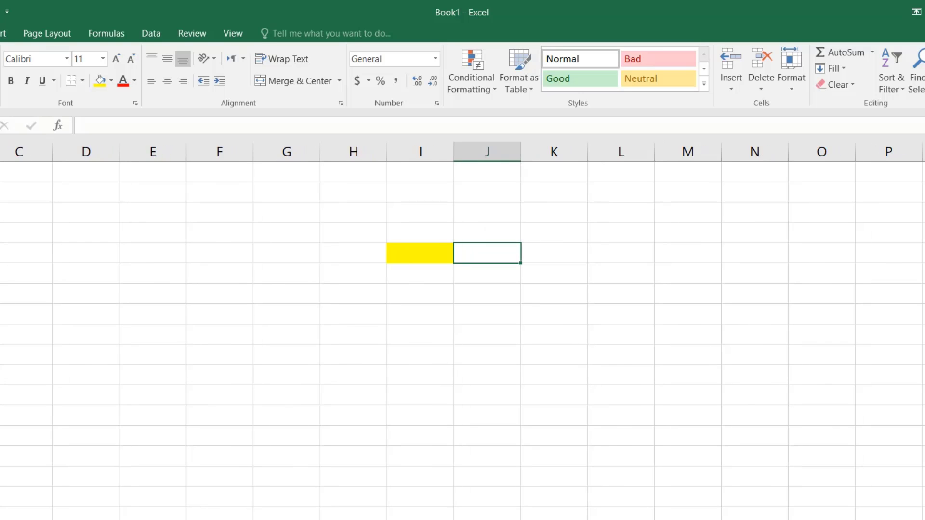
left_click(111, 81)
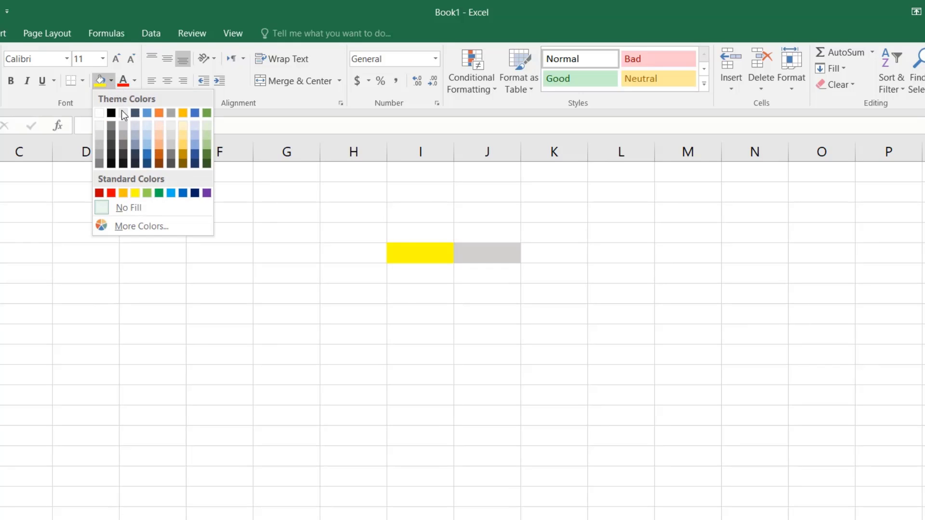
left_click(111, 113)
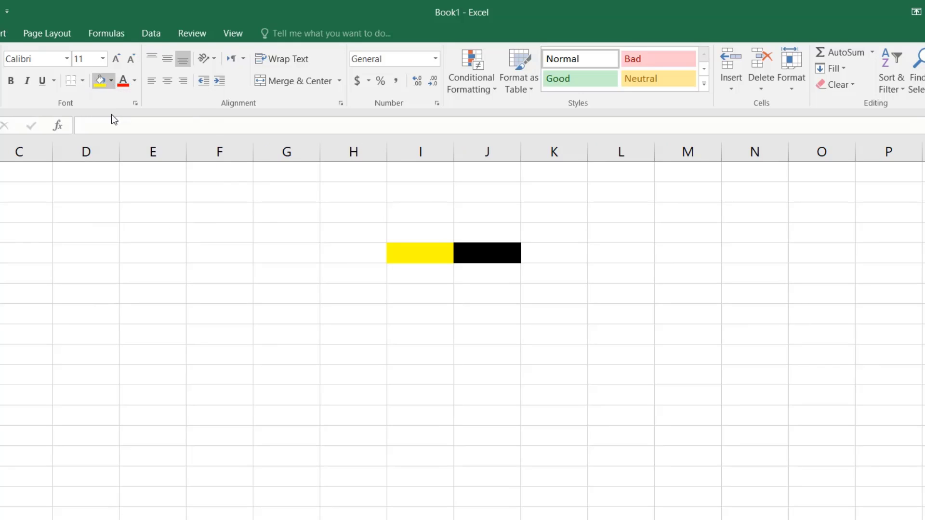
- Fill the cell below the yellow one with green and the cell below the black one with blue
left_click(436, 269)
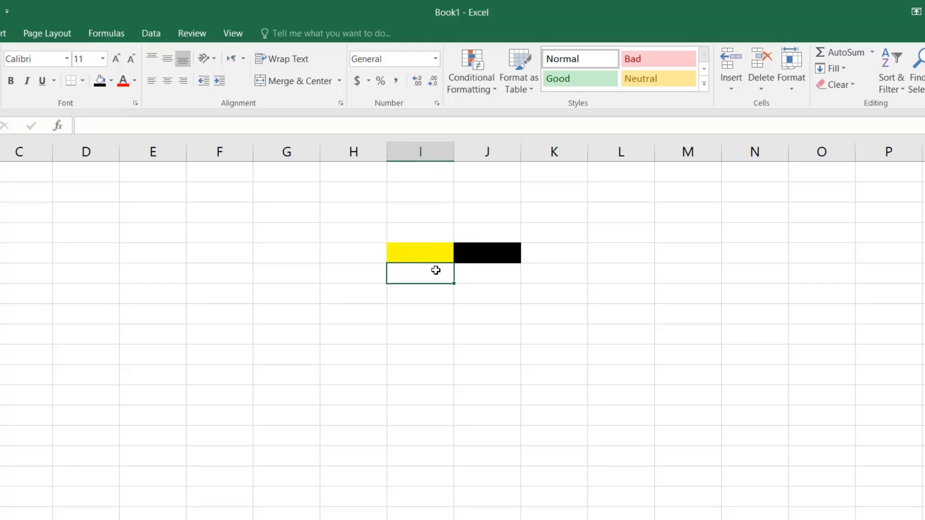
left_click(111, 80)
left_click(205, 113)
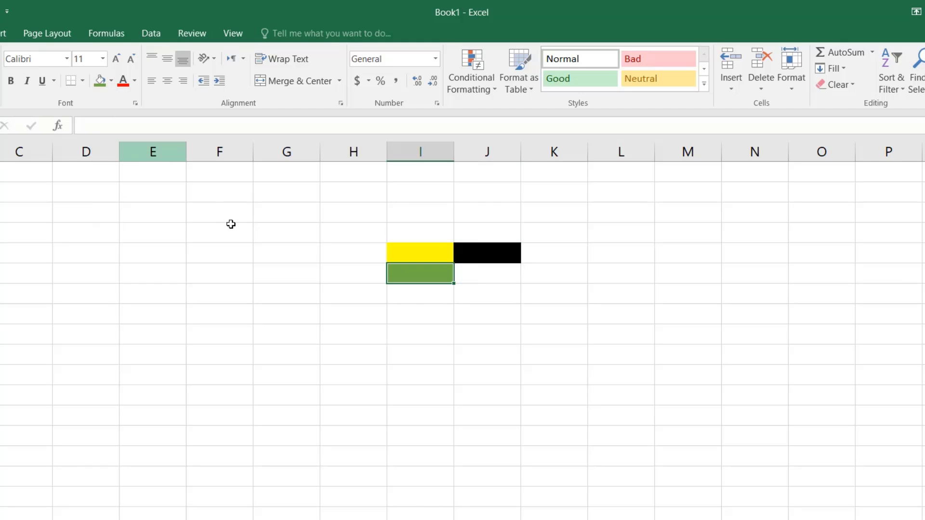
left_click(477, 273)
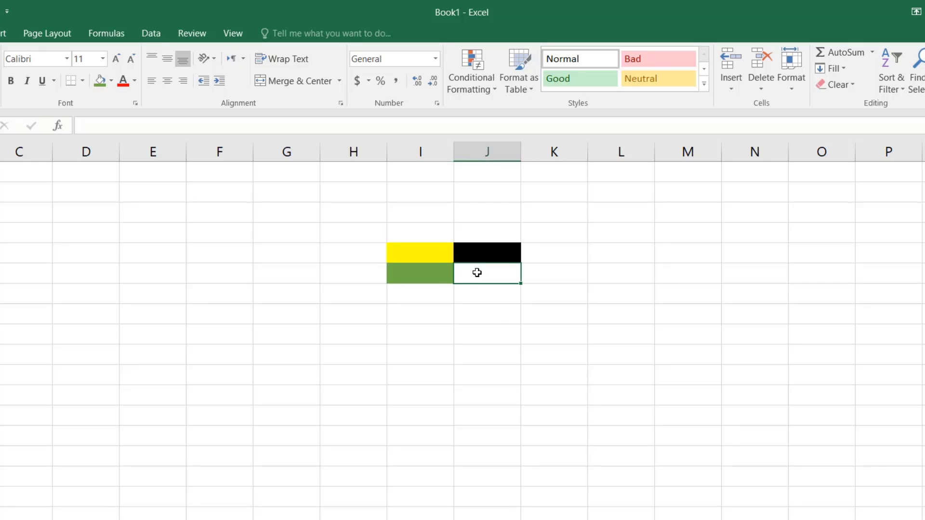
left_click(111, 81)
left_click(147, 154)
- Insert a cell at the yellow cell in column I using the Shift cells right option
left_click(424, 253)
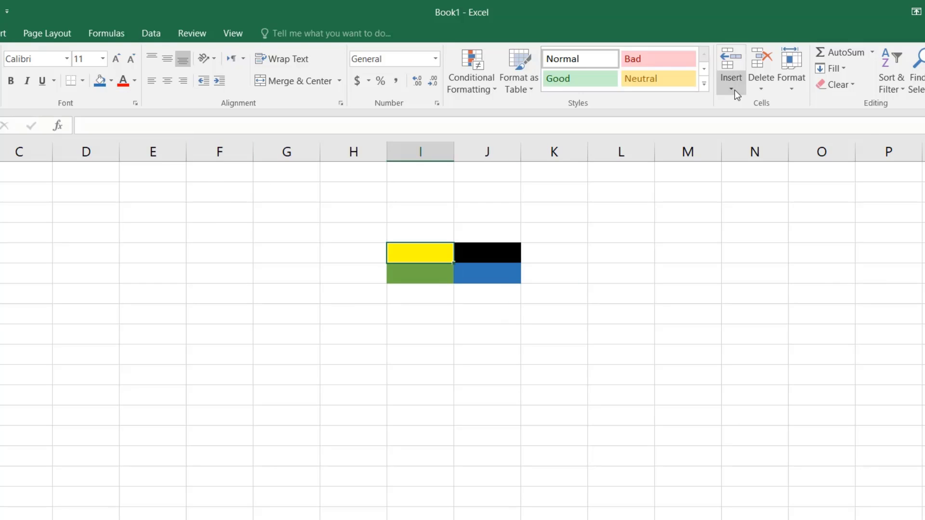
left_click(733, 90)
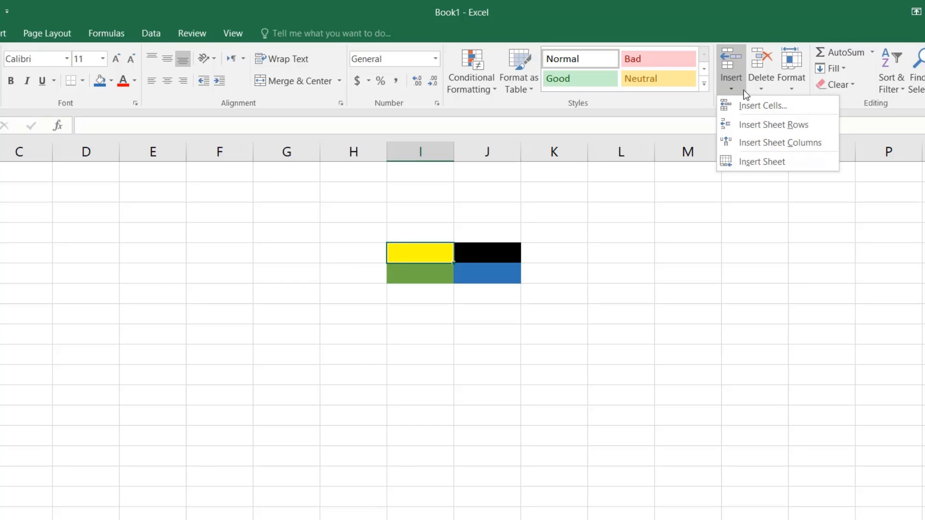
left_click(787, 114)
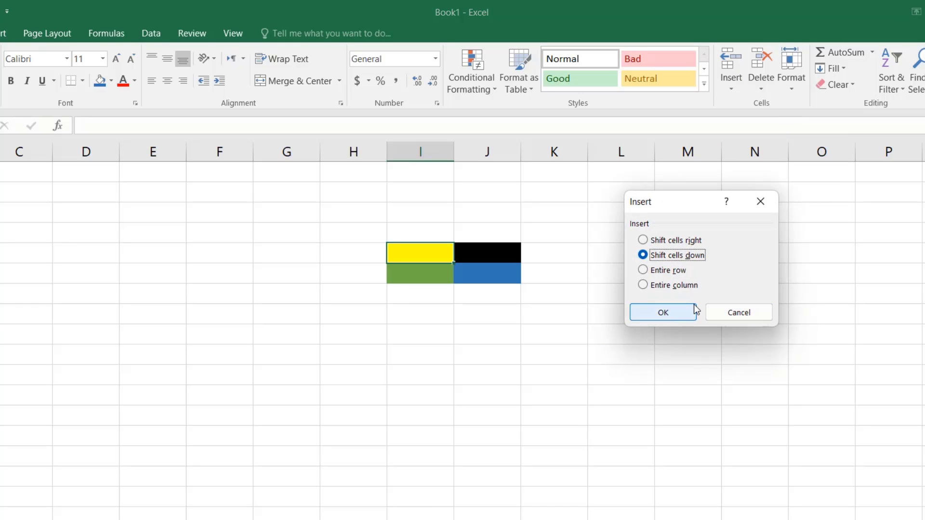
left_click_drag(695, 206, 654, 221)
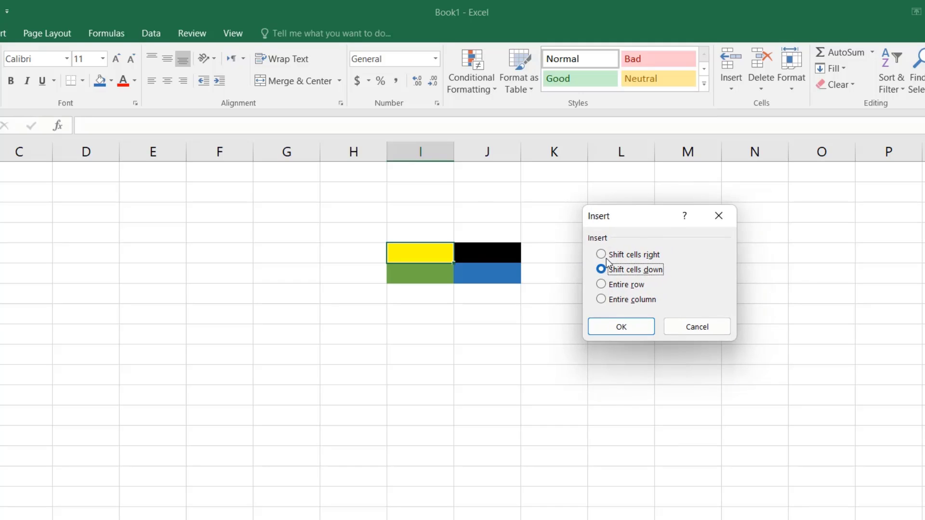
left_click(629, 260)
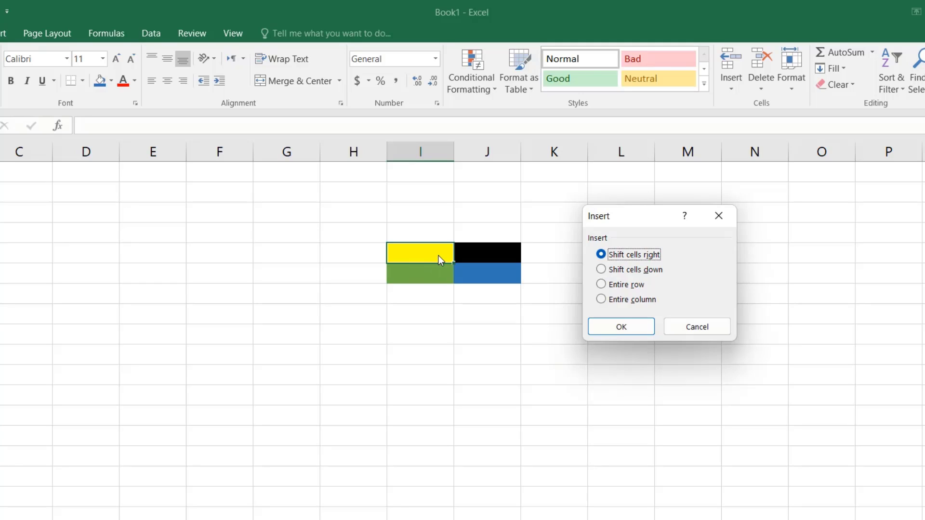
left_click(641, 327)
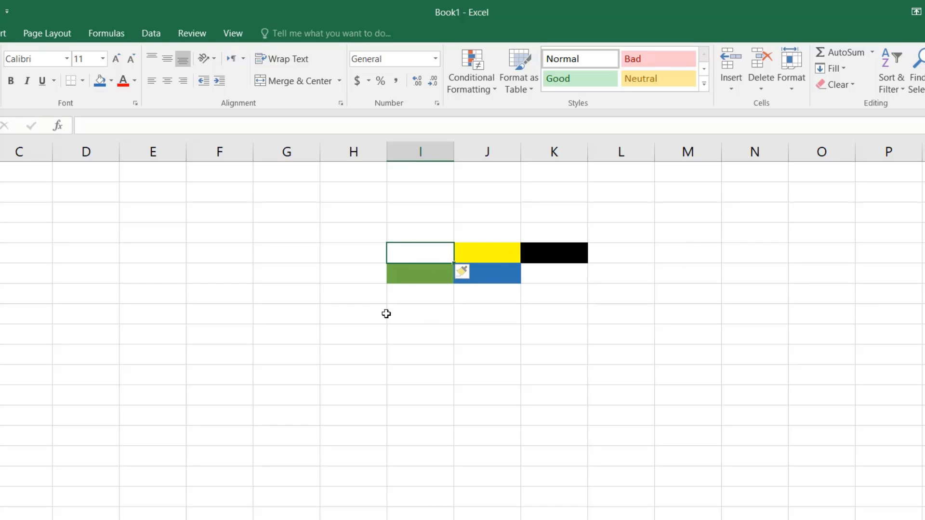
- Insert a cell at the selected blank cell in column I using the Shift cells down option
left_click(731, 89)
left_click(740, 108)
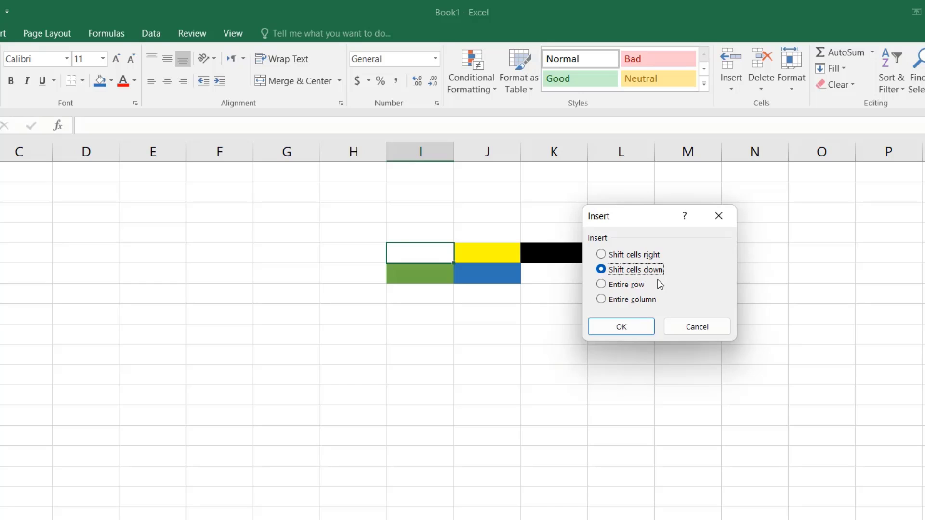
left_click(629, 331)
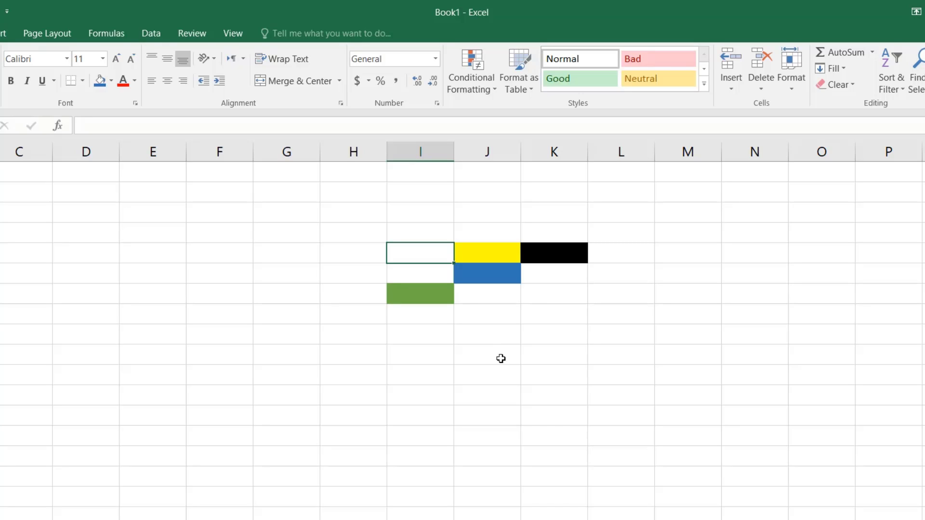
- Insert an entire row at the selected cell in column I through the Insert Cells options
left_click(733, 89)
left_click(735, 103)
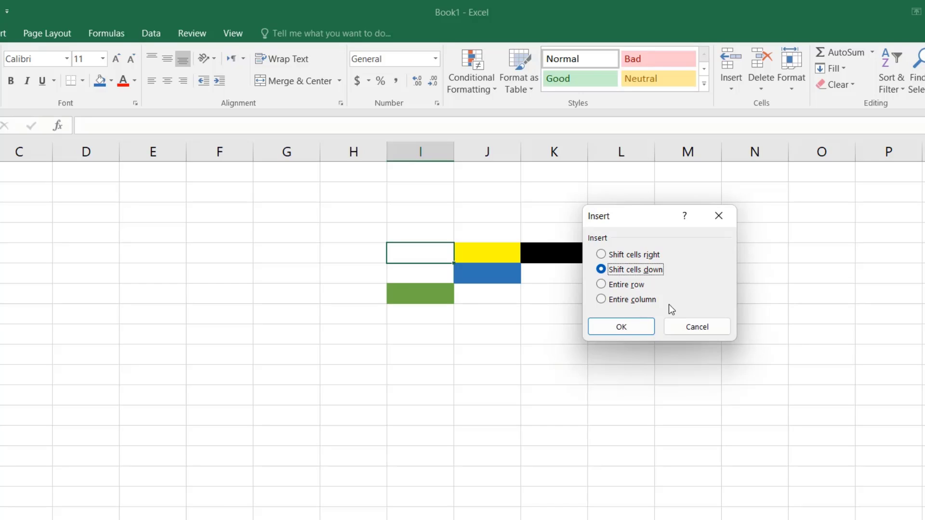
left_click(611, 290)
left_click(628, 328)
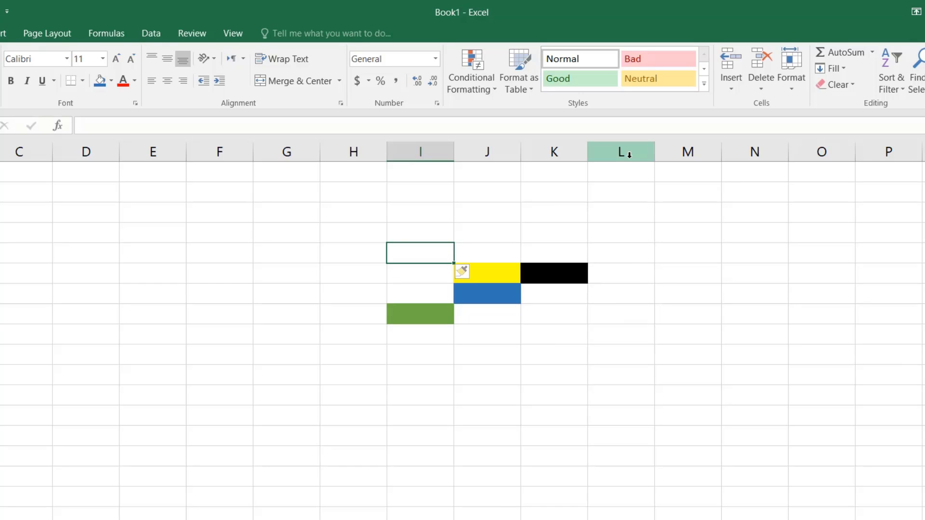
- Insert an entire column at the selected cell in column I through the Insert Cells options
left_click(733, 91)
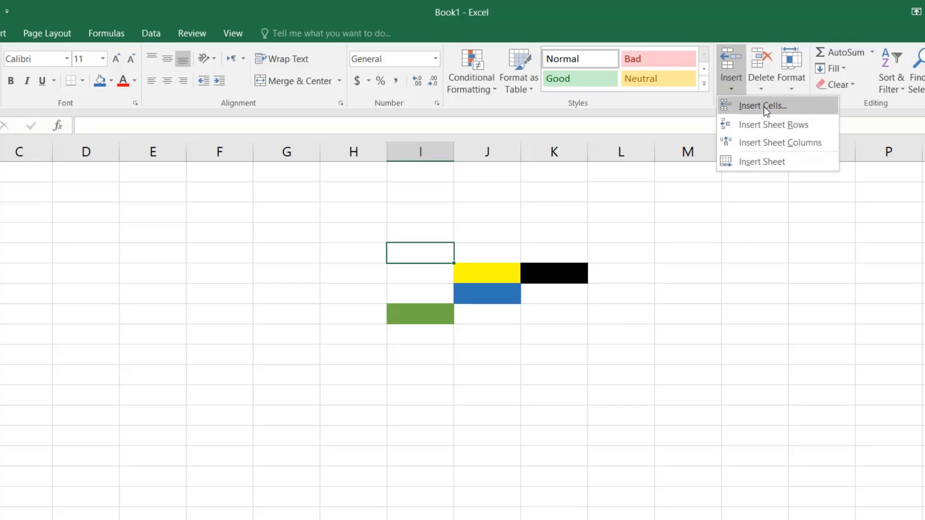
left_click(764, 106)
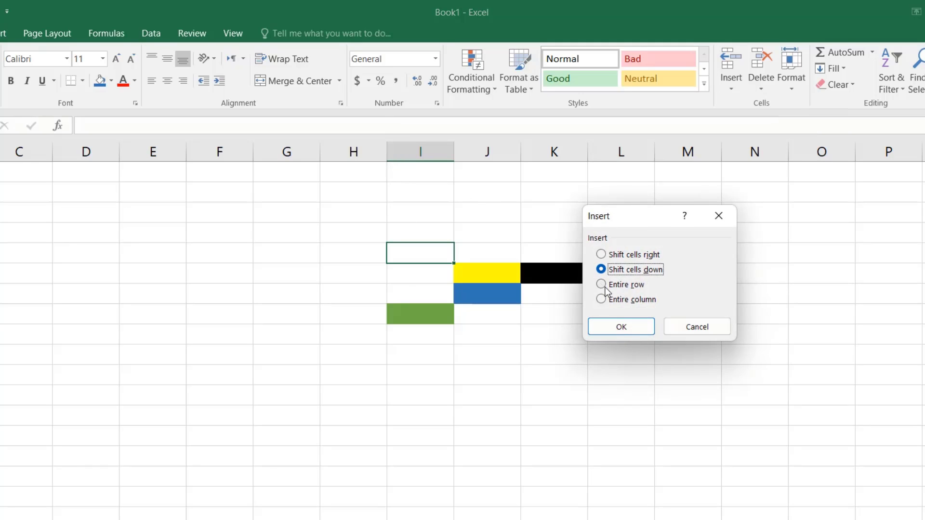
left_click(611, 299)
left_click(627, 330)
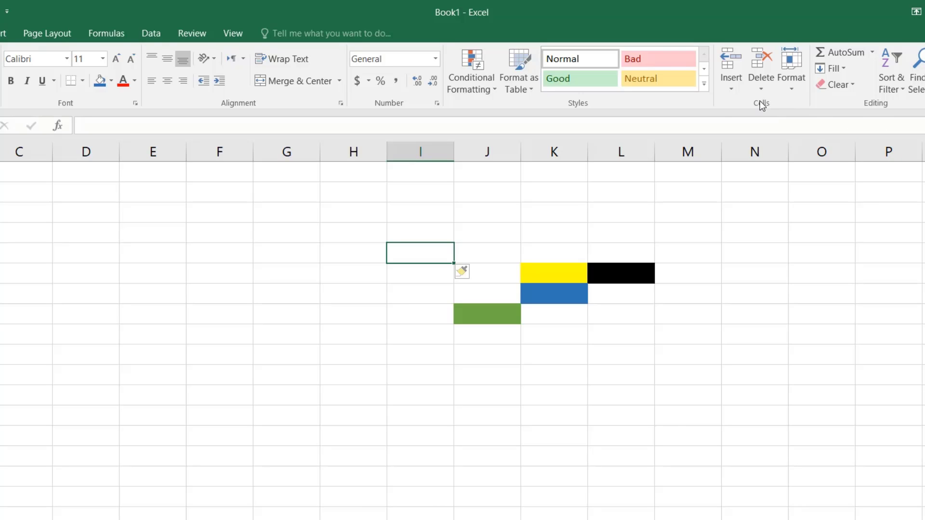
- Insert a row above the selected cell with Insert Sheet Rows, and another with the Entire row option of Insert Cells
left_click(731, 87)
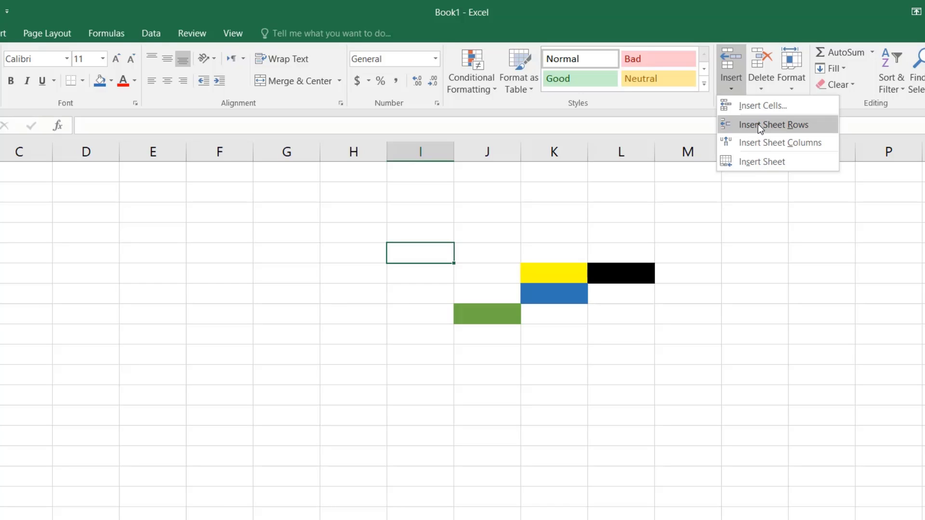
left_click(782, 125)
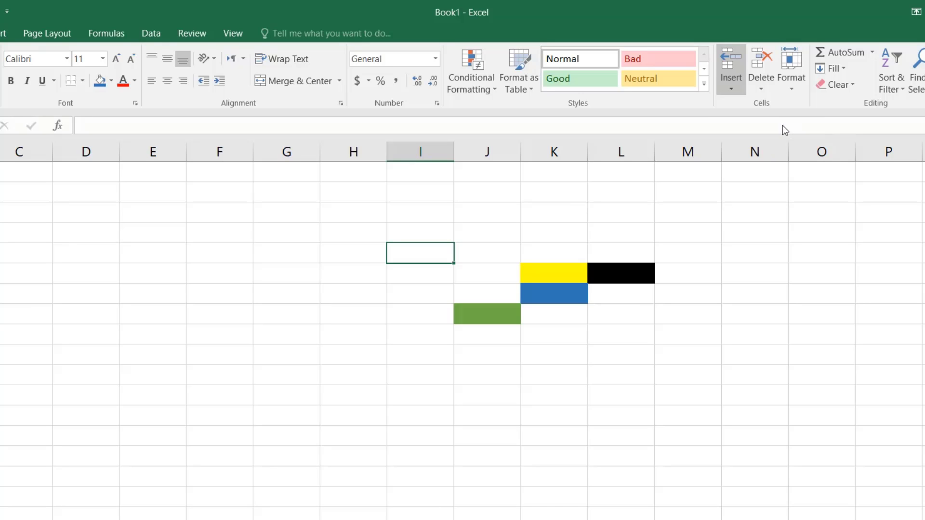
left_click(733, 90)
left_click(736, 103)
left_click(626, 284)
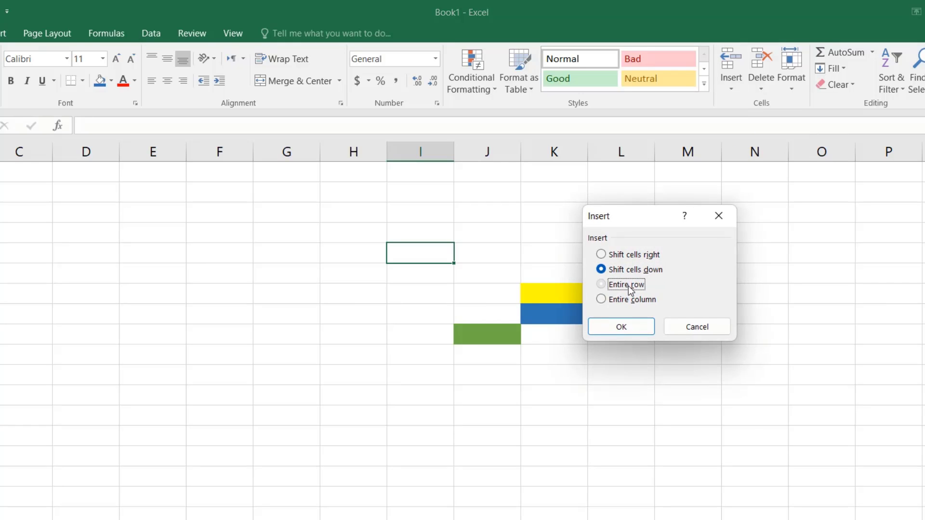
left_click(621, 328)
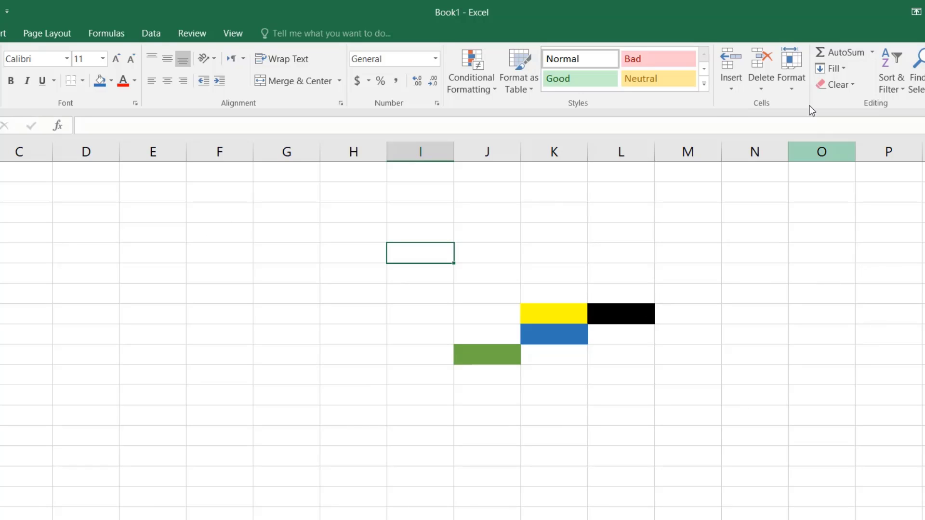
- Insert a column at the selected cell with the Entire column option of Insert Cells, and another with Insert Sheet Columns
left_click(731, 84)
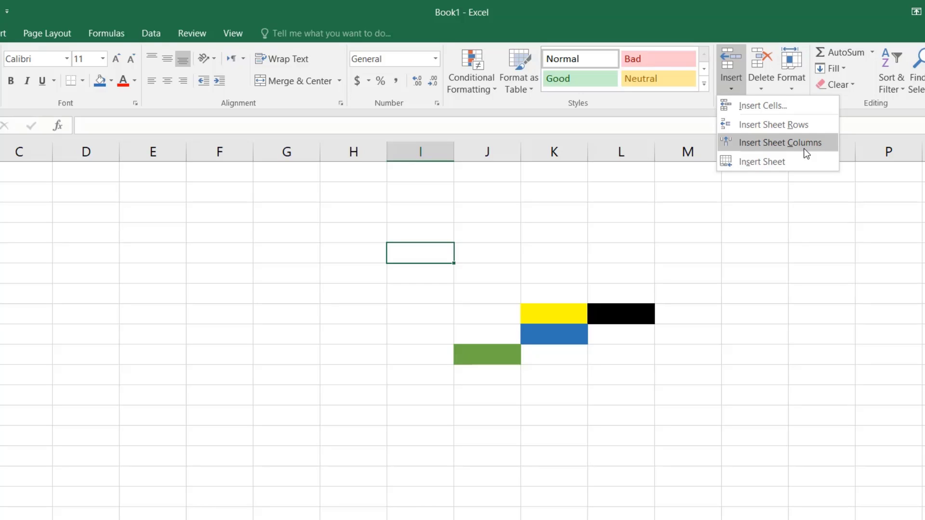
left_click(736, 90)
left_click(735, 92)
left_click(741, 106)
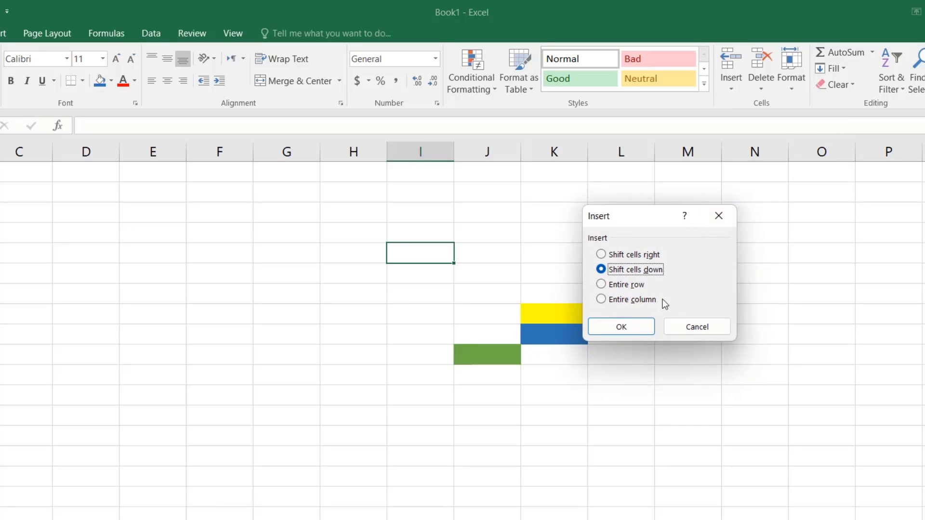
left_click(626, 299)
left_click(629, 332)
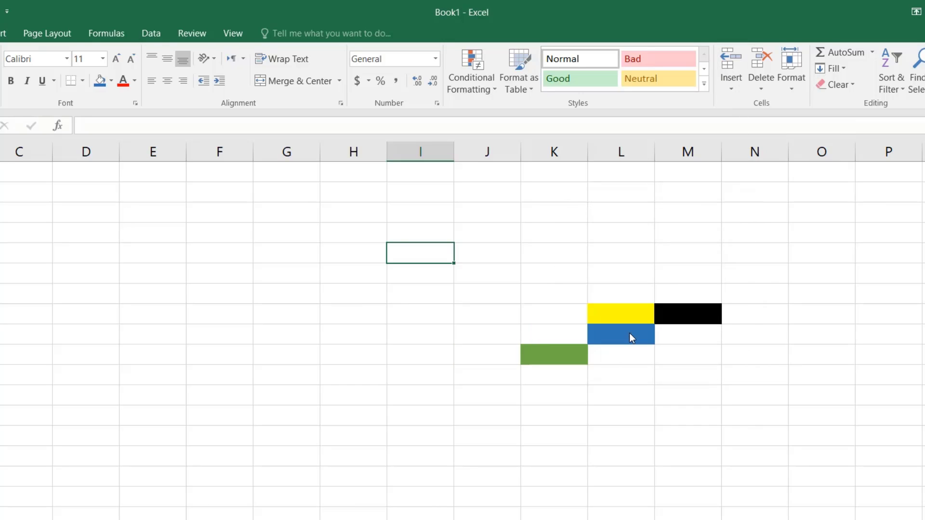
left_click(737, 87)
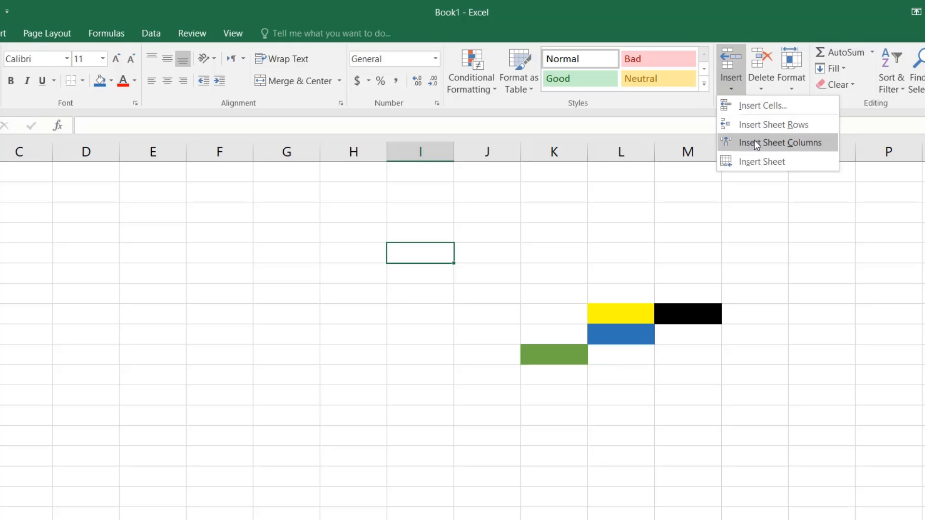
left_click(776, 143)
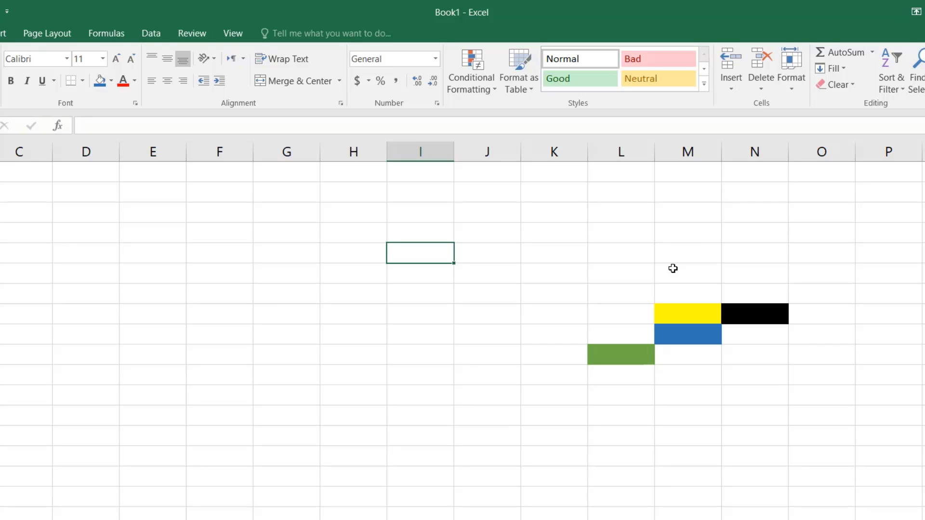
- Review the Entire row and Entire column choices of the Insert Cells options without inserting anything
left_click(733, 85)
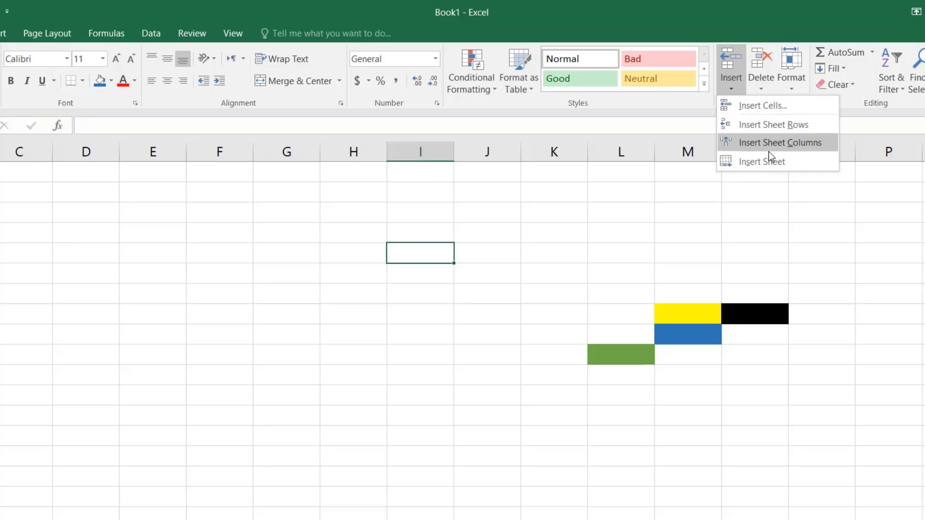
left_click(738, 92)
left_click(742, 97)
left_click(754, 103)
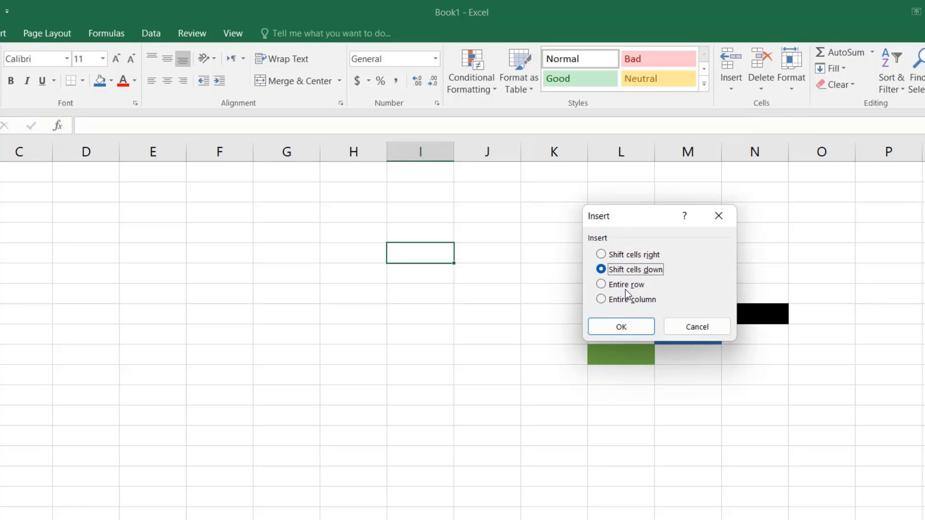
left_click(609, 286)
left_click(623, 296)
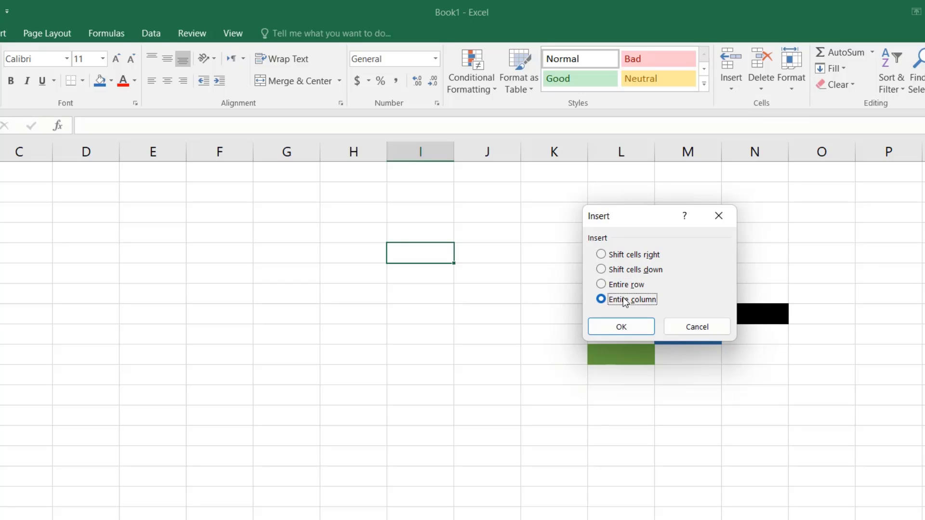
left_click(698, 328)
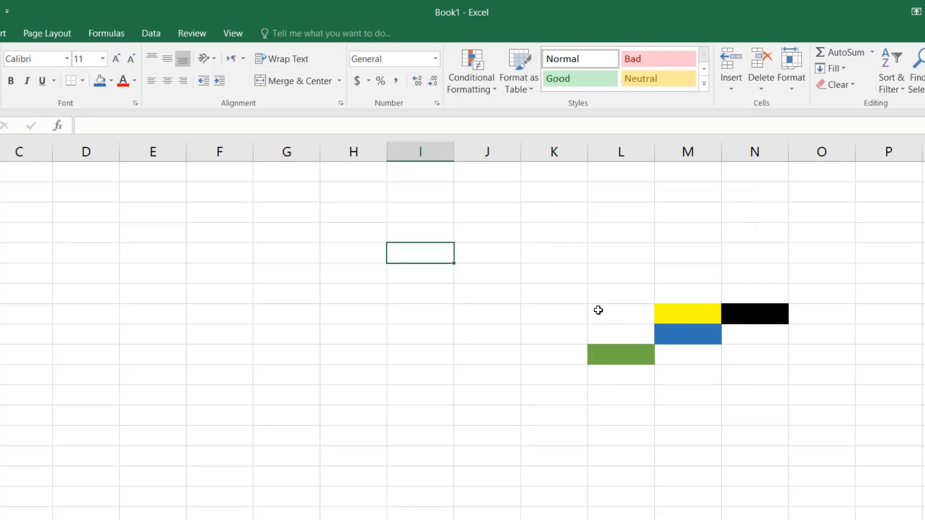
- Insert a cell at K5 with the Shift cells down option
left_click(560, 246)
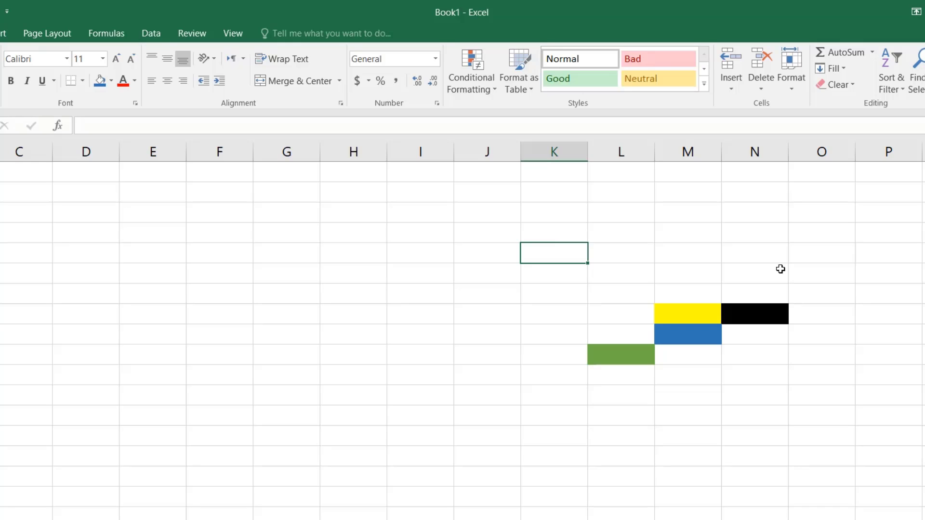
key("ctrl+plus")
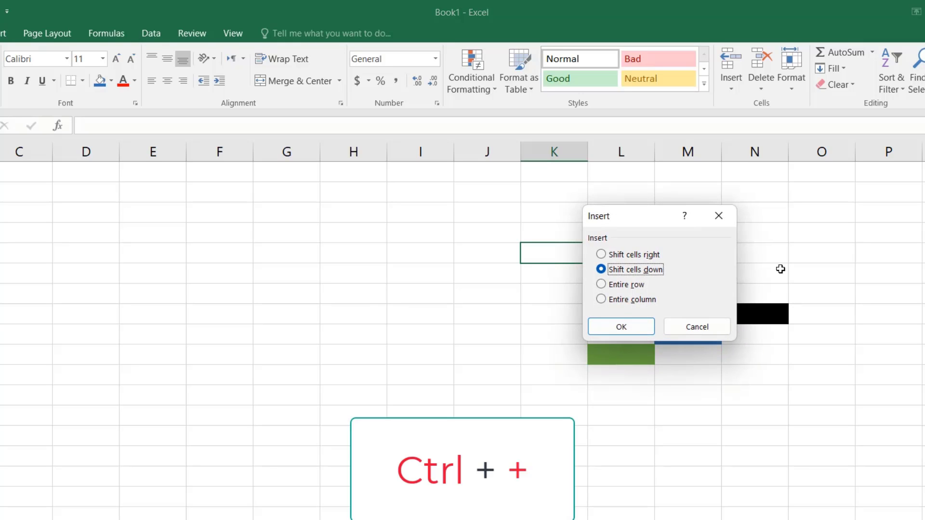
key("Return")
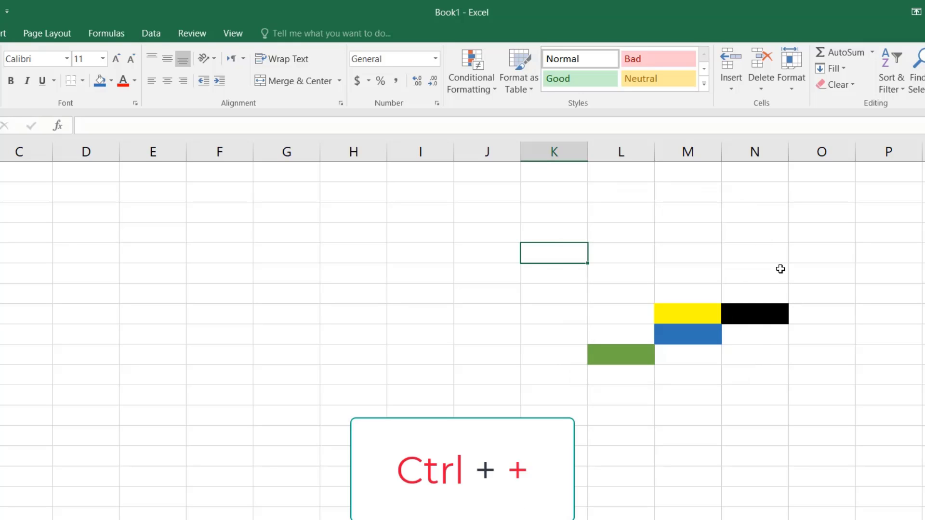
- Examine the choices of the Insert Cells options for cell K5 and the list of Insert commands, without inserting anything
key("ctrl+plus")
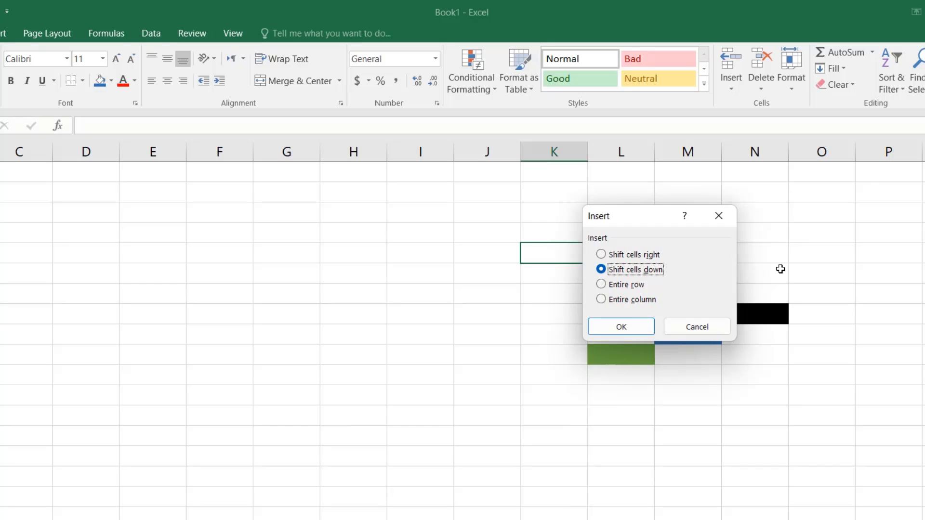
key("Down")
key("Down")
key("Down")
key("Down")
left_click(721, 219)
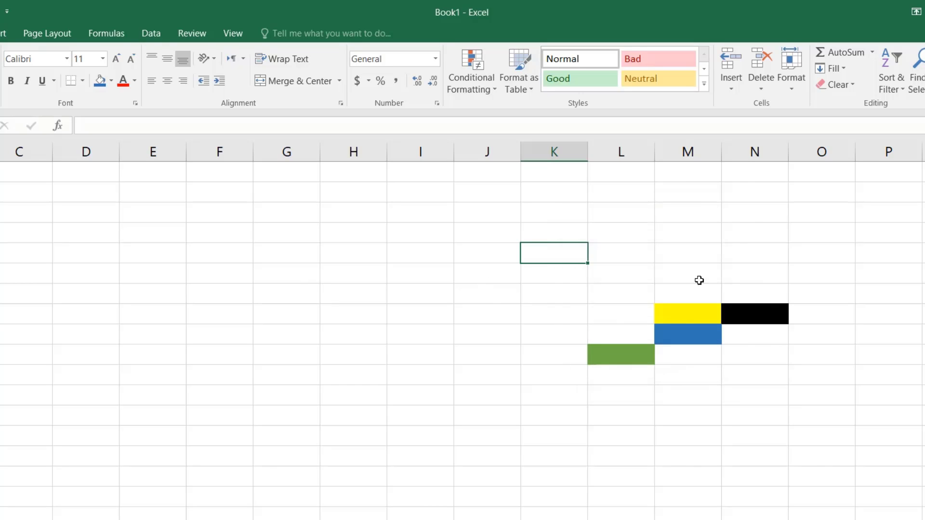
left_click(729, 92)
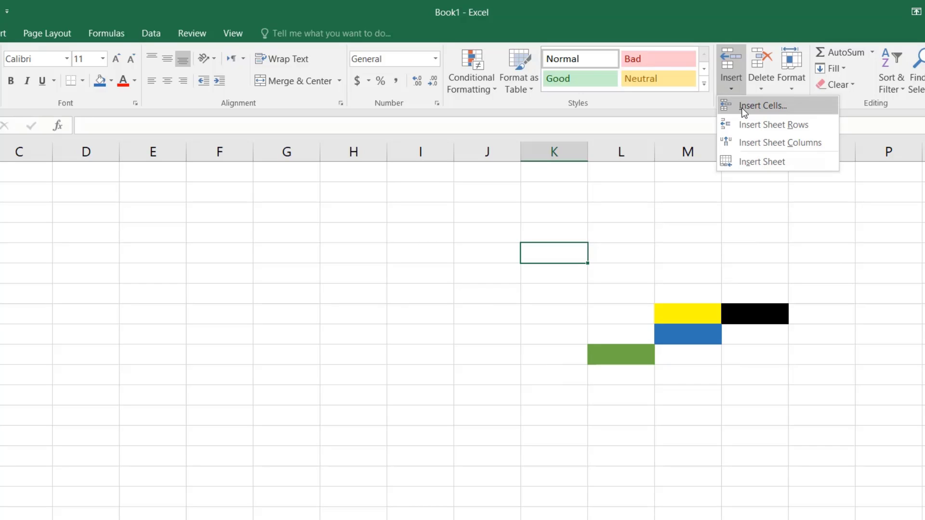
left_click(559, 302)
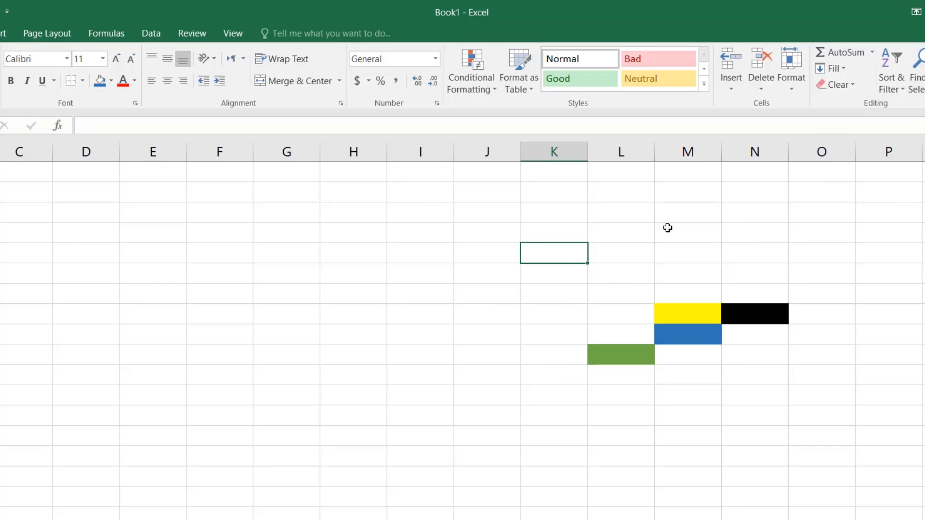
- Insert another cell at K5, again shifting the cells below it down
key("ctrl+shift+plus")
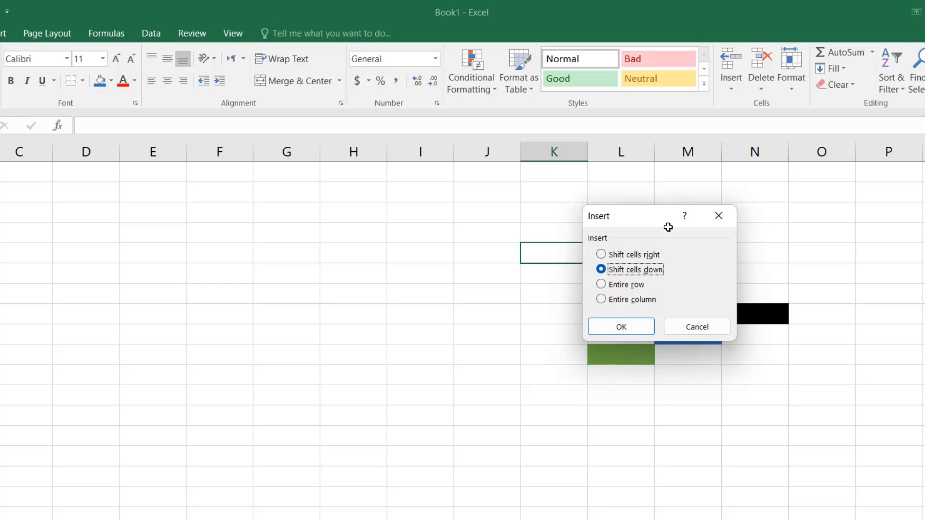
key("Return")
left_click(731, 83)
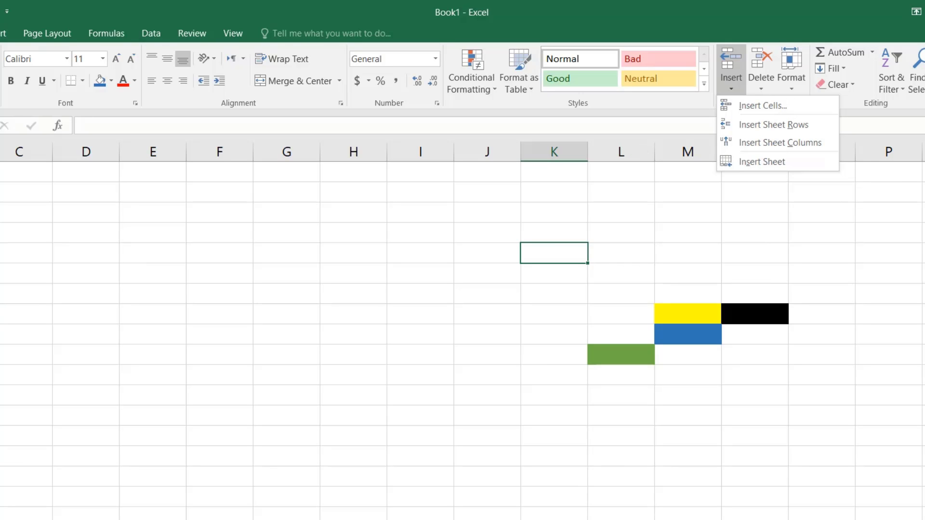
left_click(164, 419)
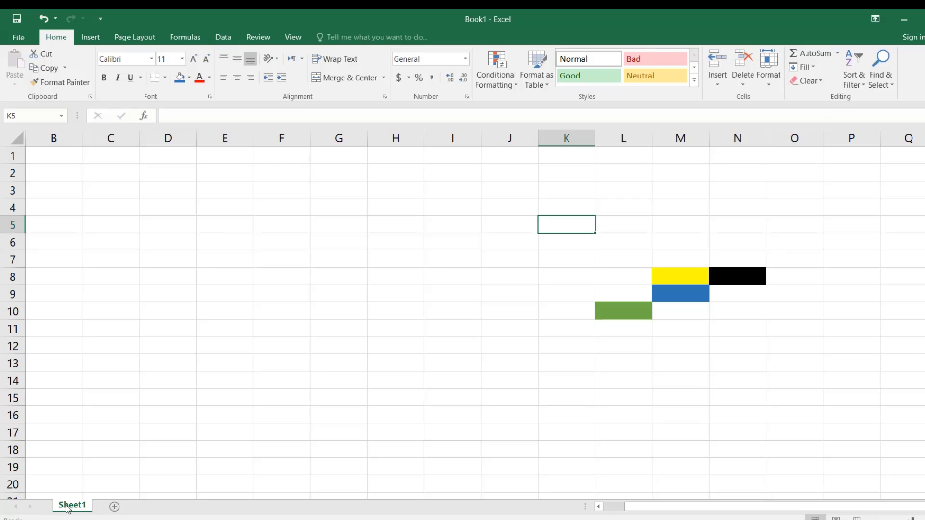
- Add a new sheet after Sheet1 and insert another blank worksheet between the two
left_click(115, 507)
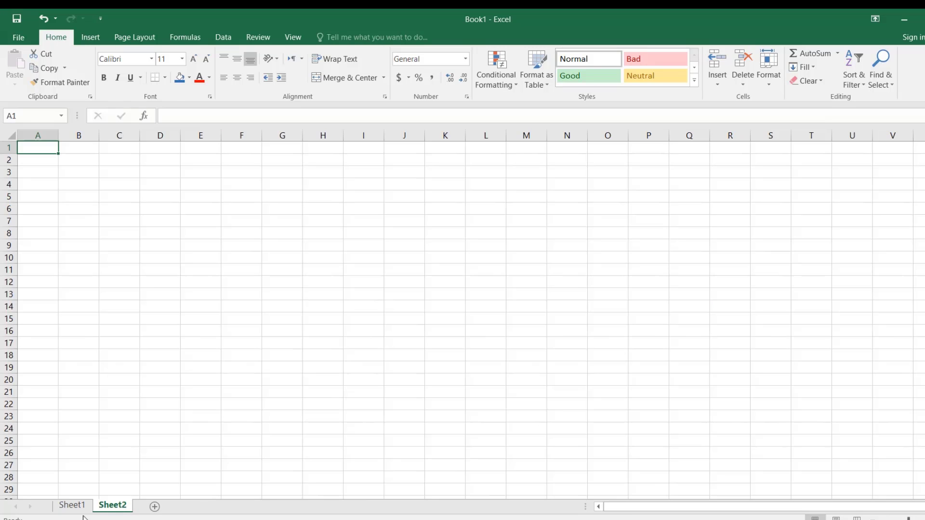
right_click(111, 512)
left_click(149, 364)
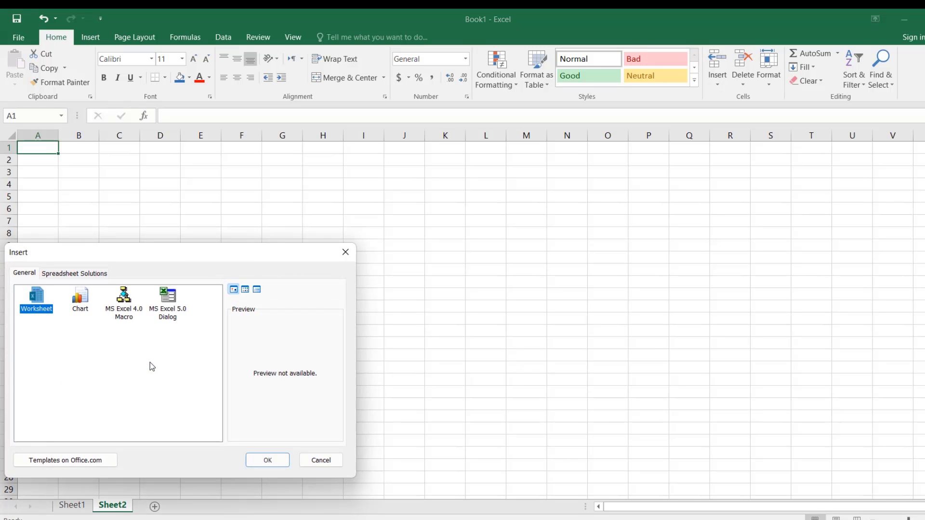
left_click_drag(138, 258, 228, 219)
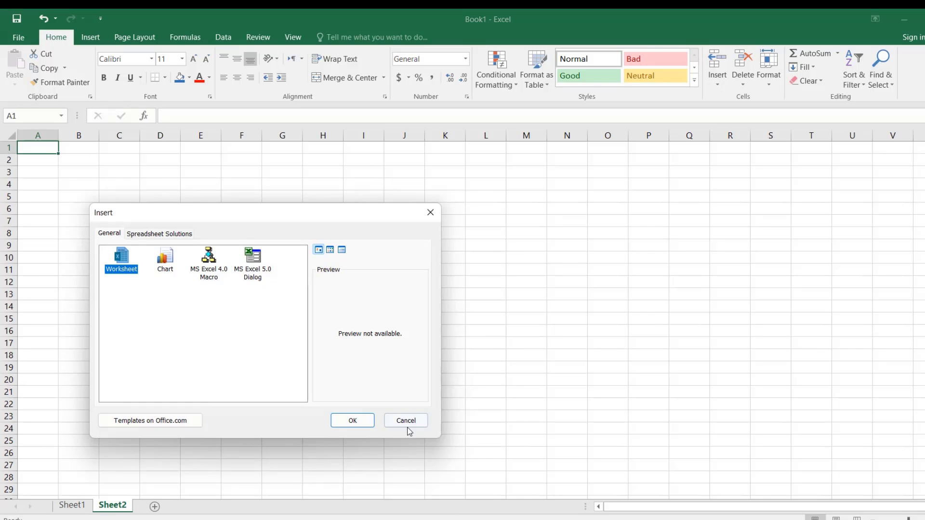
left_click(352, 420)
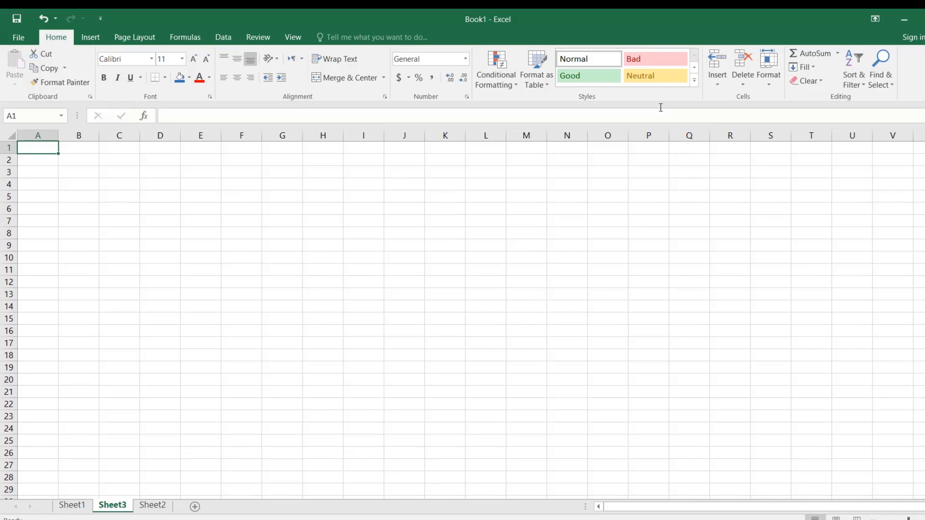
- Insert five more blank worksheets directly after Sheet1 with the Insert Sheet command, each before the active sheet
left_click(720, 86)
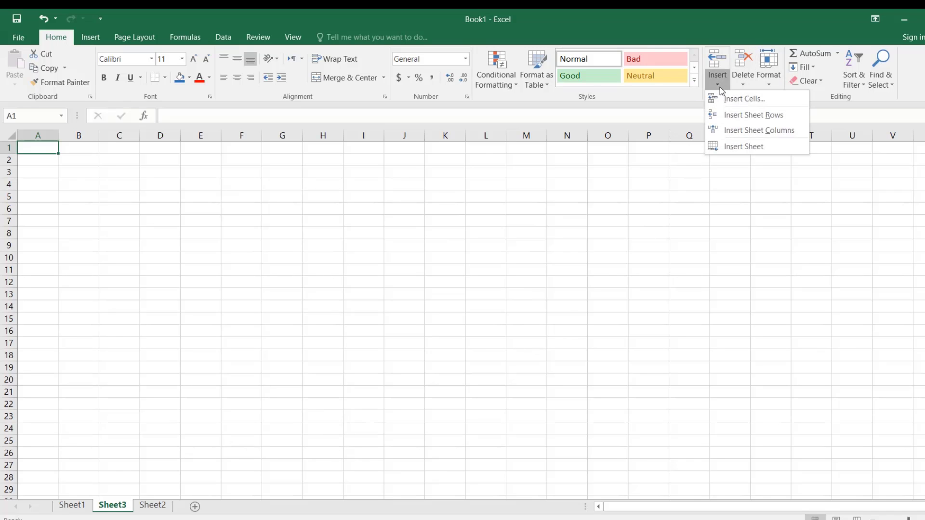
left_click(747, 146)
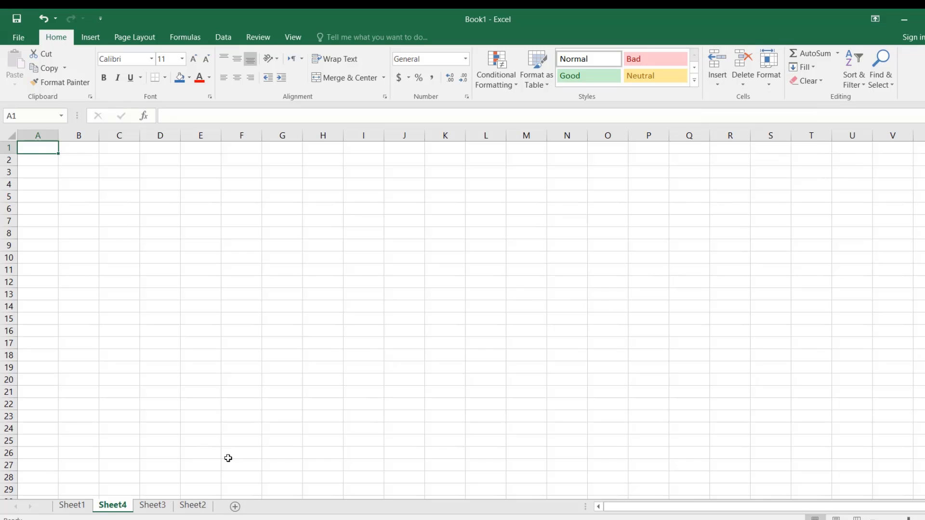
left_click(718, 91)
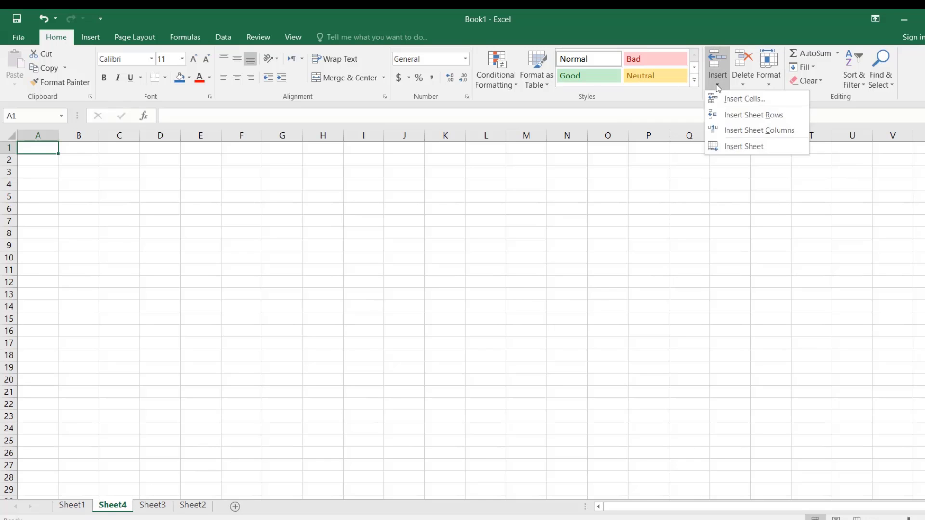
left_click(743, 146)
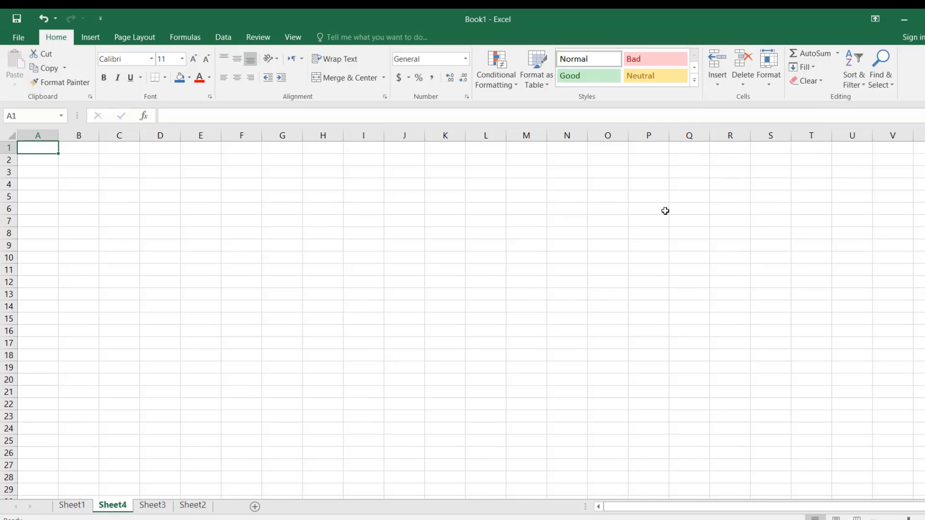
left_click(718, 85)
left_click(737, 147)
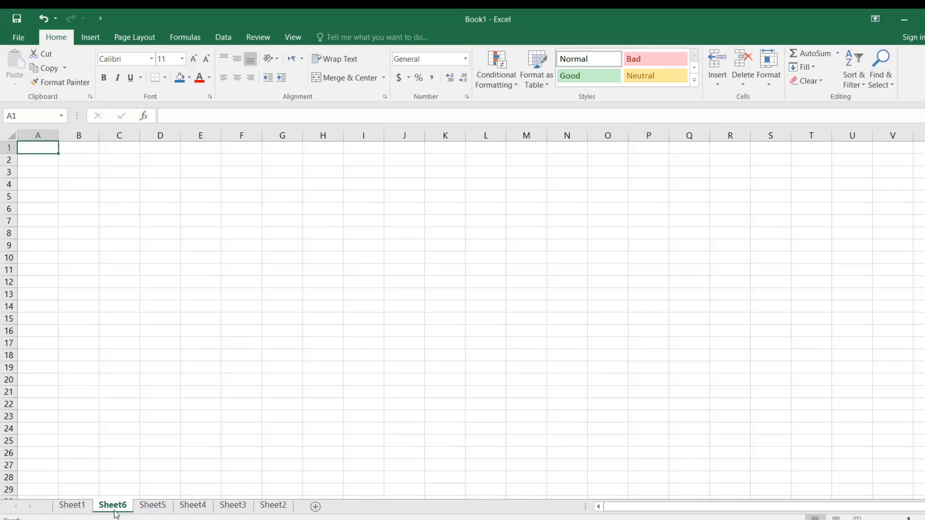
left_click(722, 83)
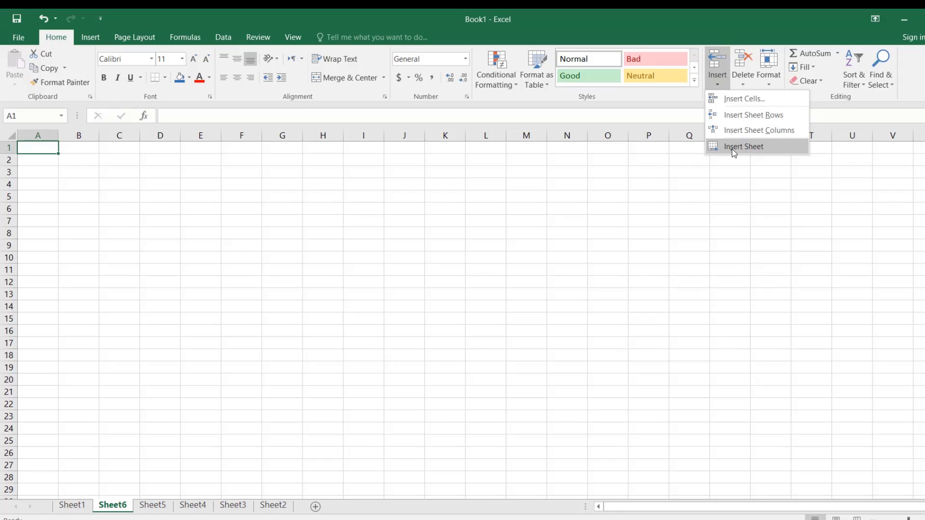
left_click(746, 149)
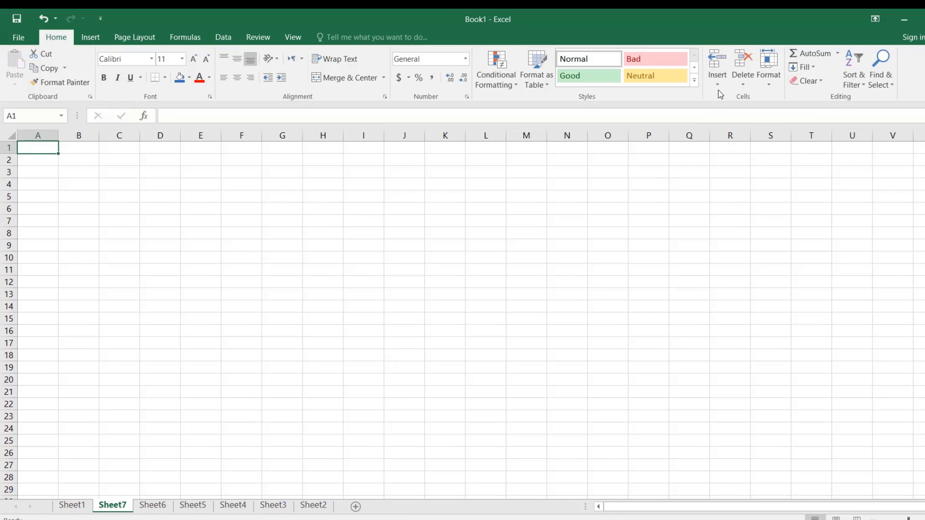
left_click(721, 85)
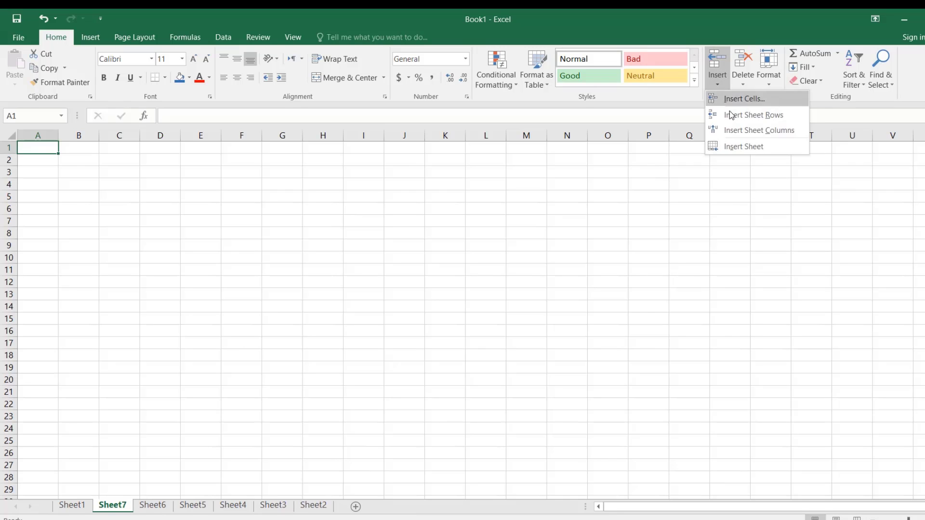
left_click(739, 147)
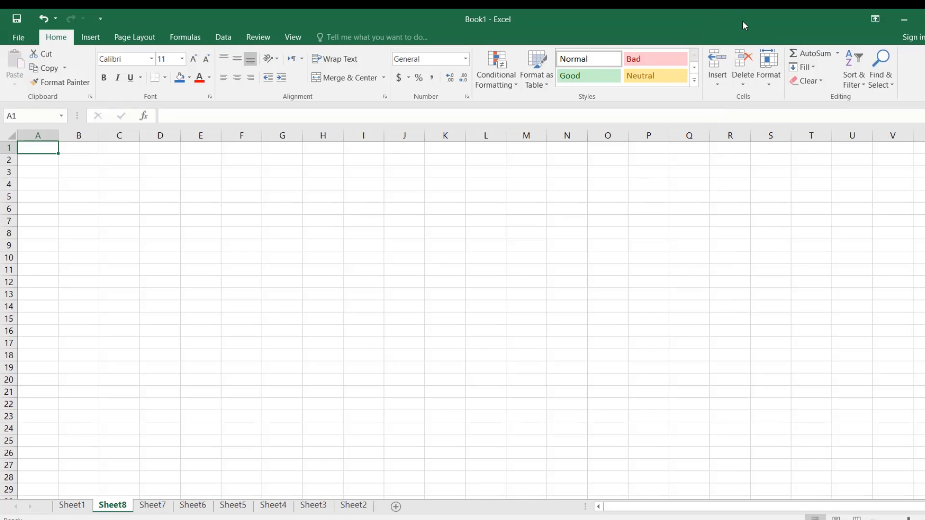
- Examine the Insert Cells options and compare the Insert and Delete commands for cells, rows, columns and sheets
left_click(718, 86)
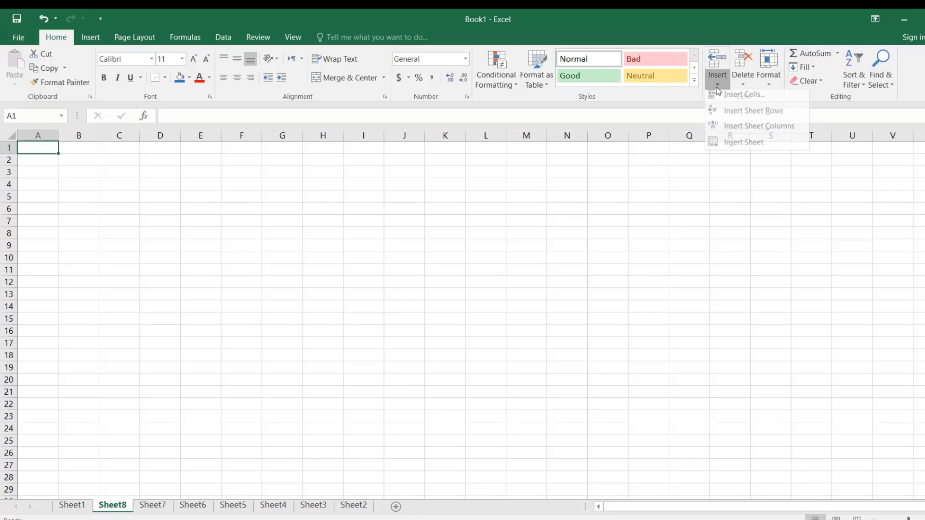
left_click(634, 213)
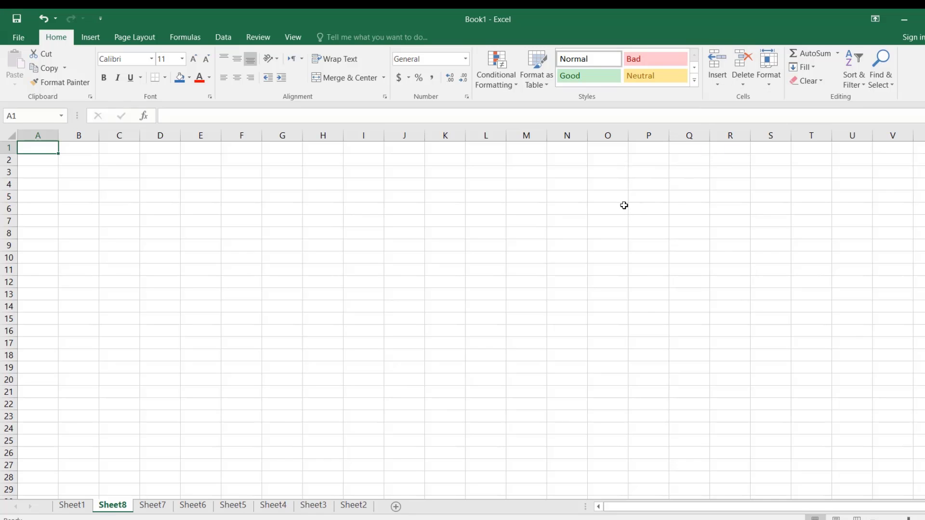
key("ctrl+shift+plus")
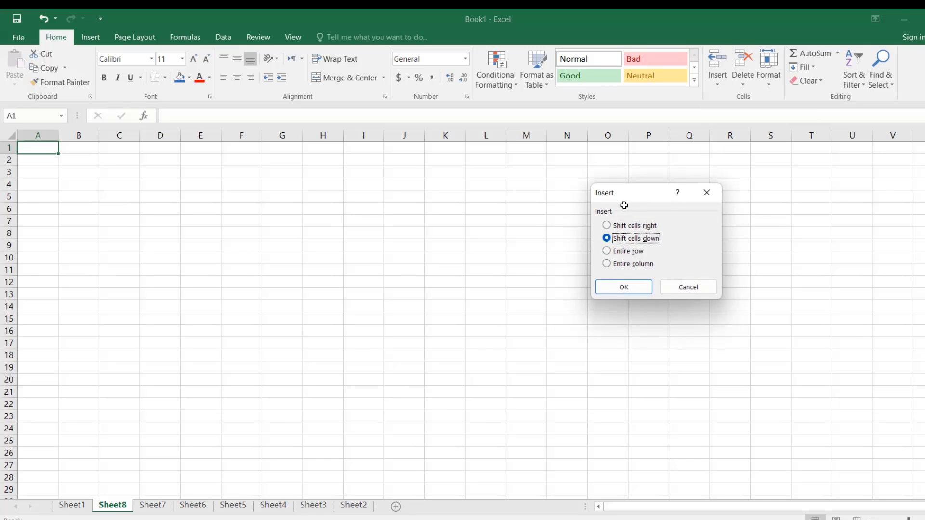
left_click(702, 291)
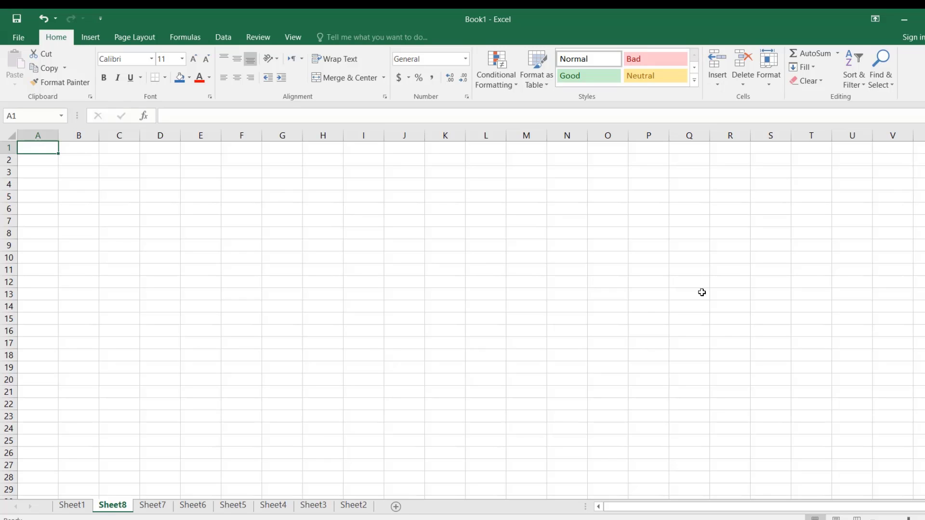
left_click(746, 86)
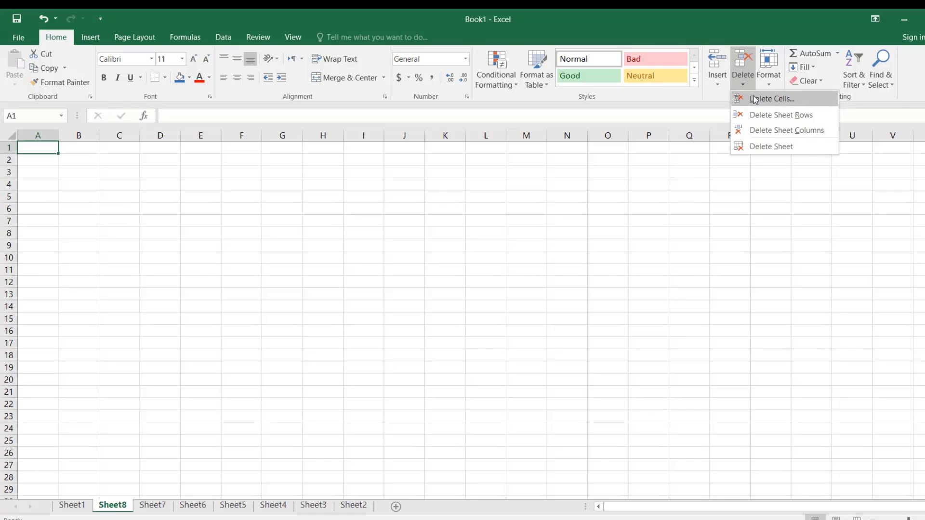
left_click(719, 83)
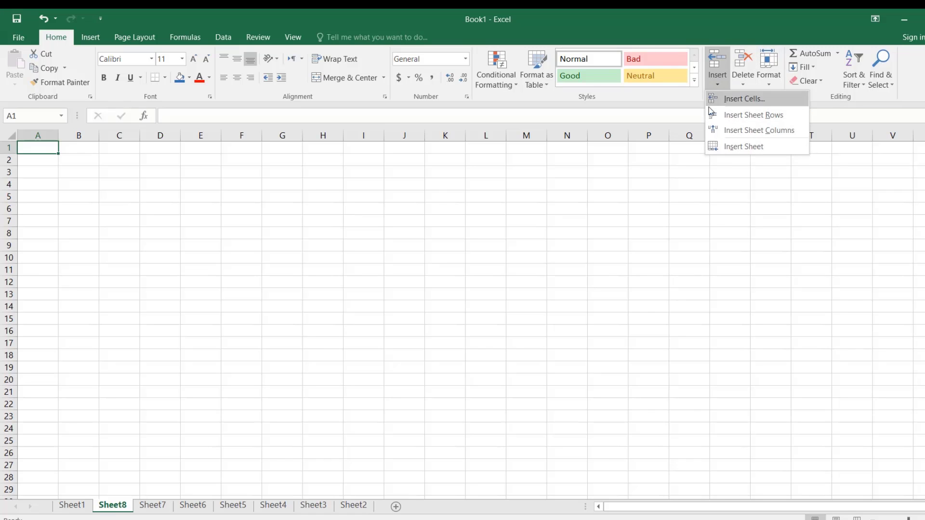
left_click(744, 84)
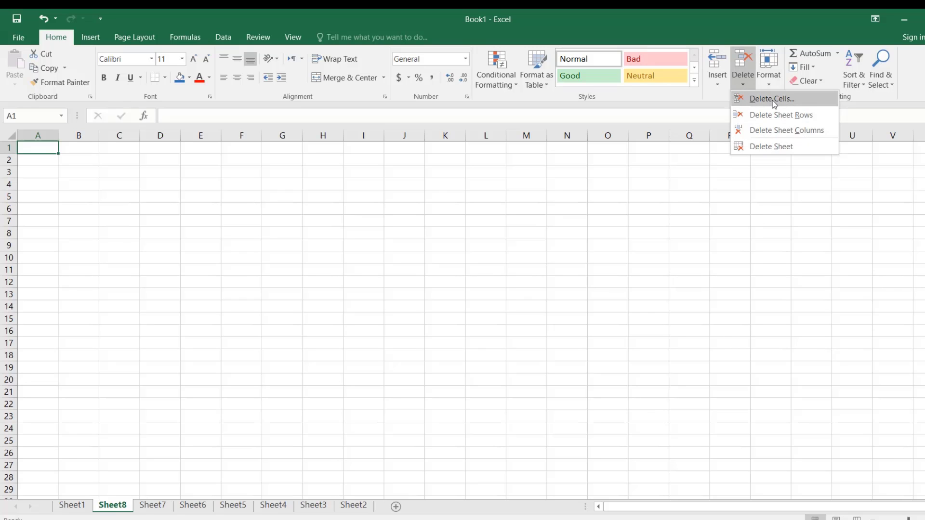
left_click(473, 275)
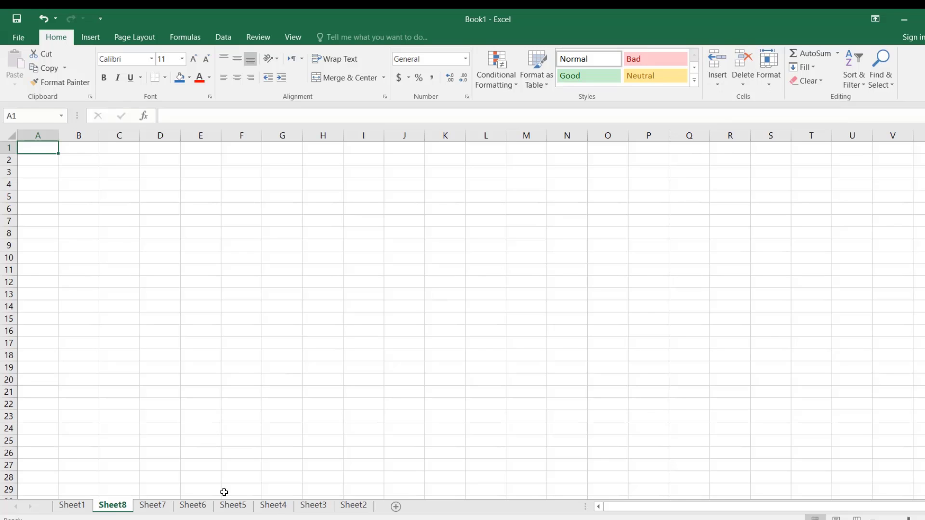
- On Sheet1, delete the blue cell M9 with the Shift cells left option
left_click(90, 509)
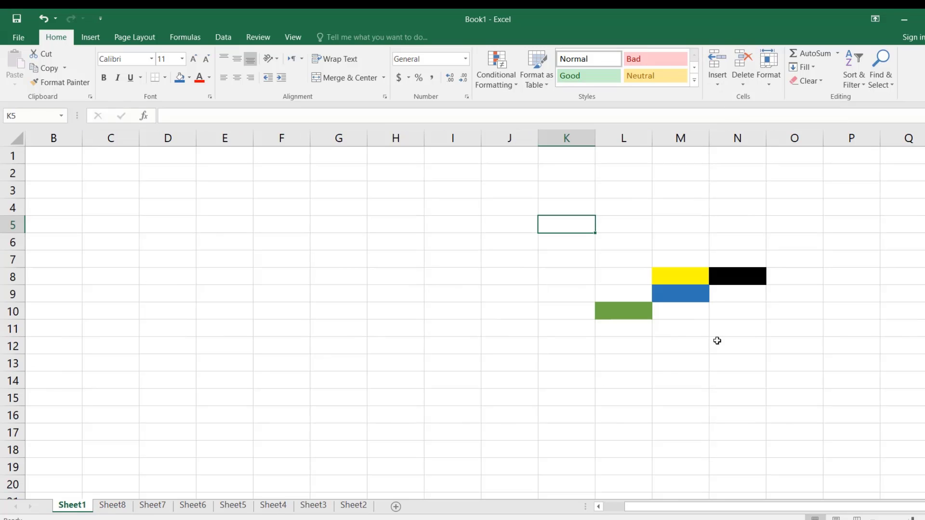
left_click(699, 290)
left_click(750, 82)
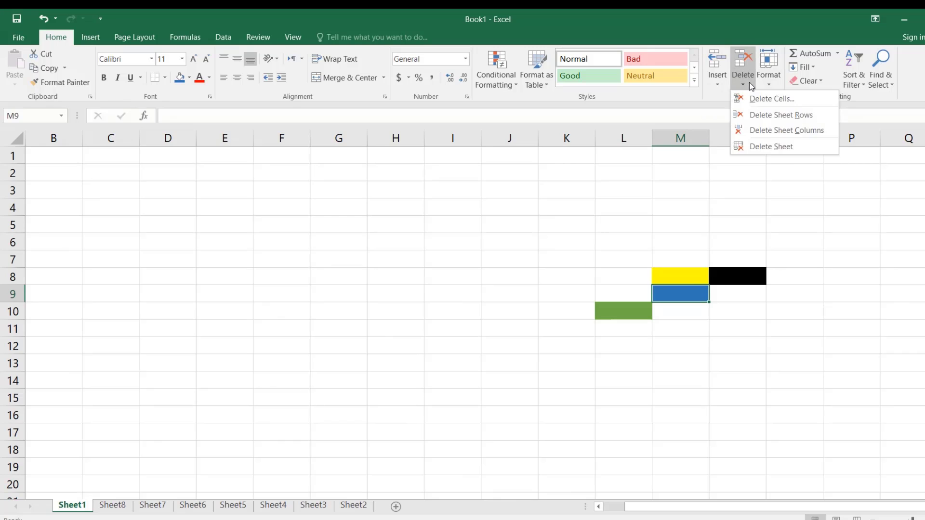
left_click(761, 99)
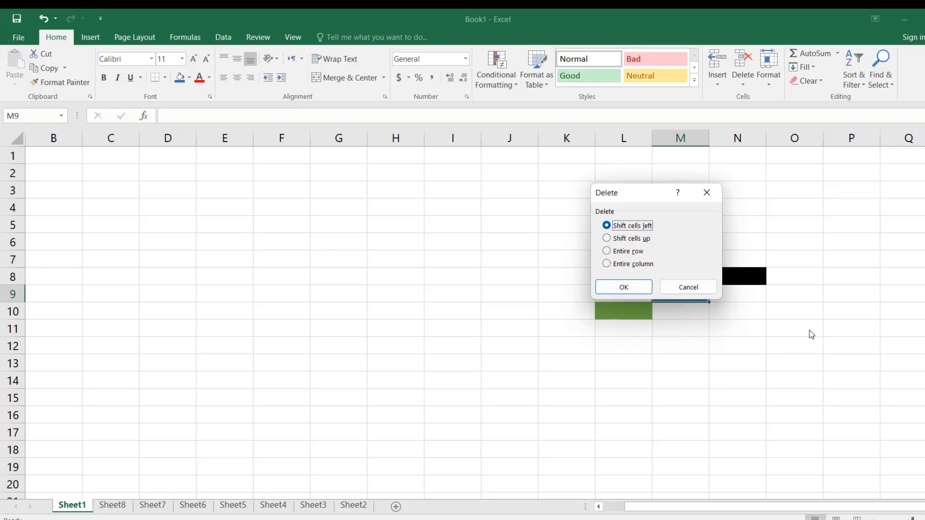
left_click(635, 291)
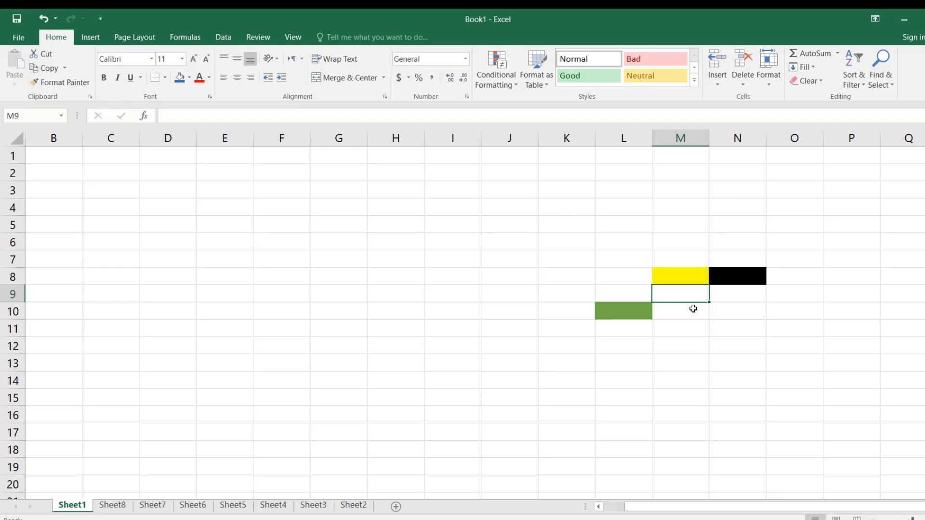
- Delete the yellow cell M8 with Shift cells left, and delete the black cell in M8 with Shift cells up
left_click(705, 275)
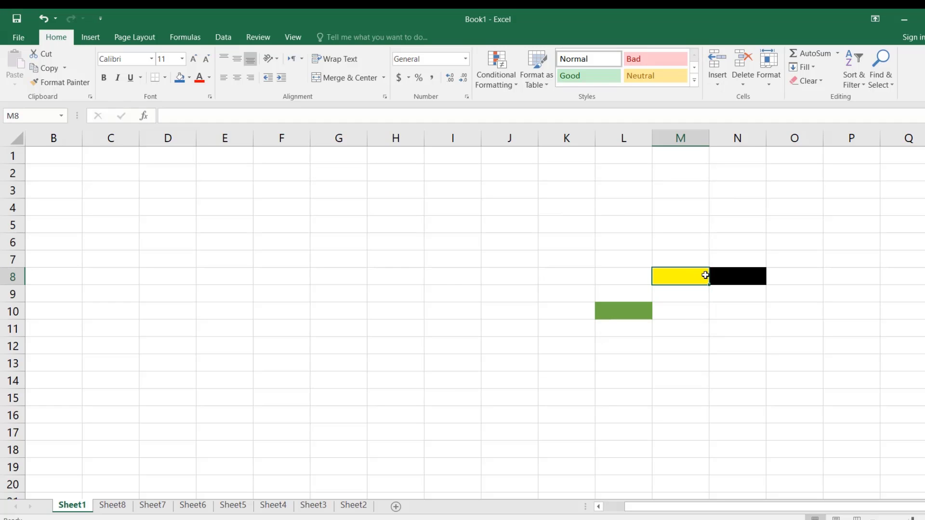
left_click(742, 85)
left_click(763, 99)
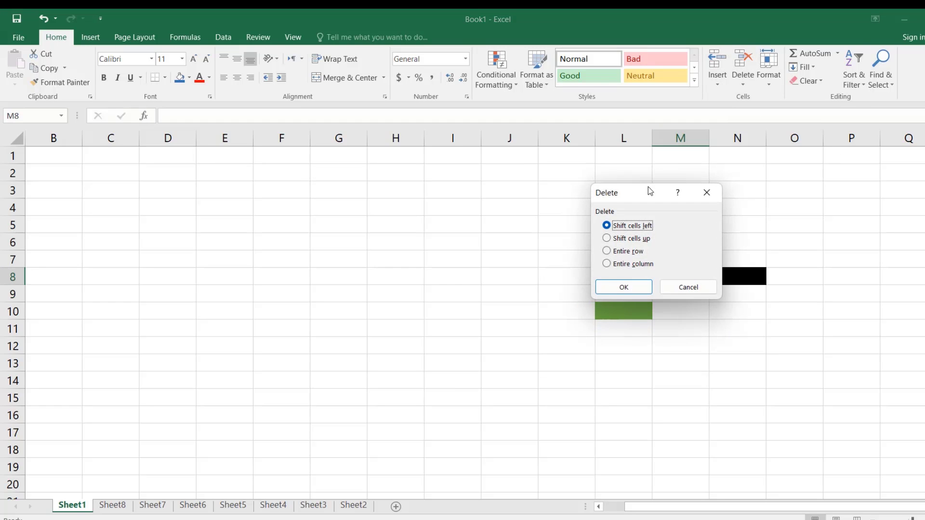
left_click_drag(649, 187, 847, 176)
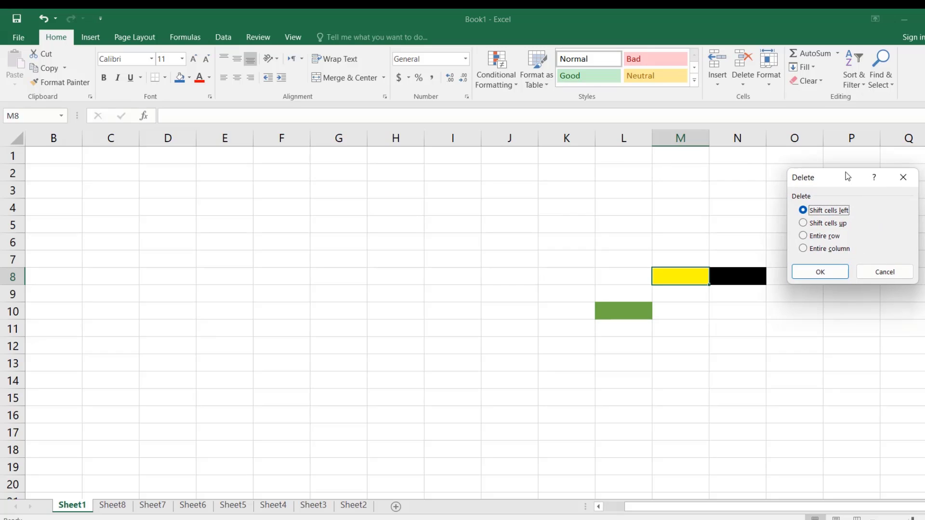
left_click(829, 277)
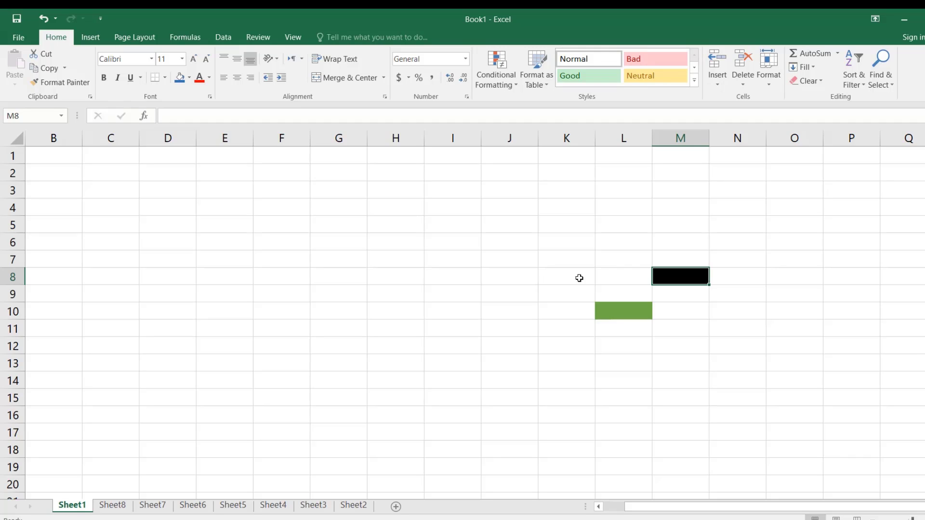
key("ctrl+minus")
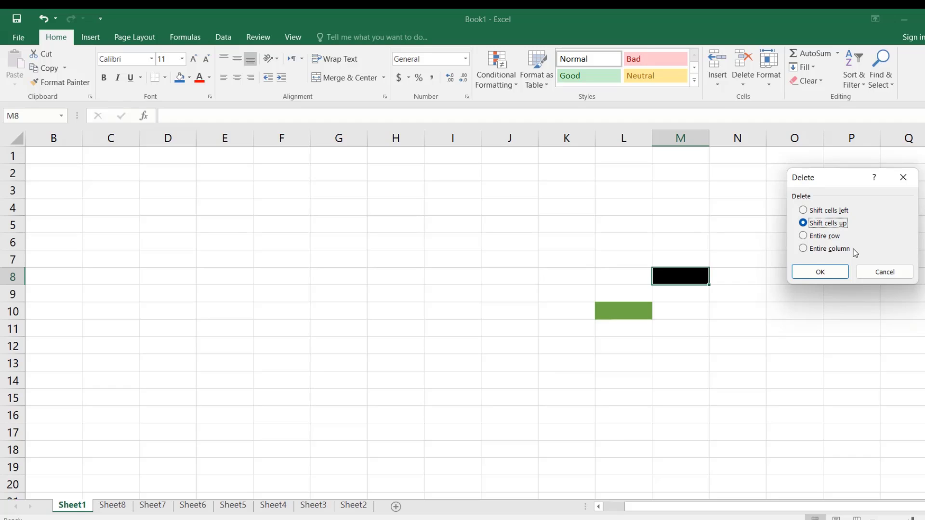
left_click(828, 273)
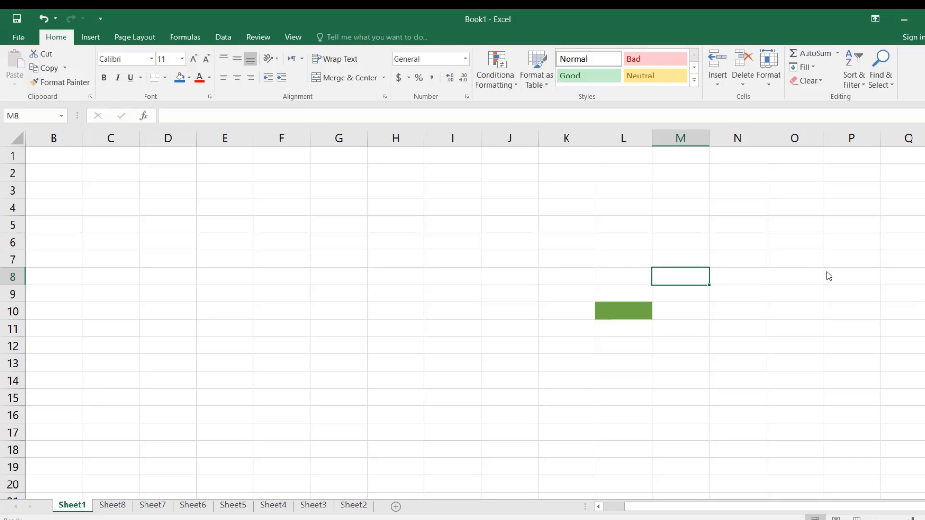
- Delete the entire row 8 through the Delete Cells options, and delete column M with Delete Sheet Columns
left_click(753, 83)
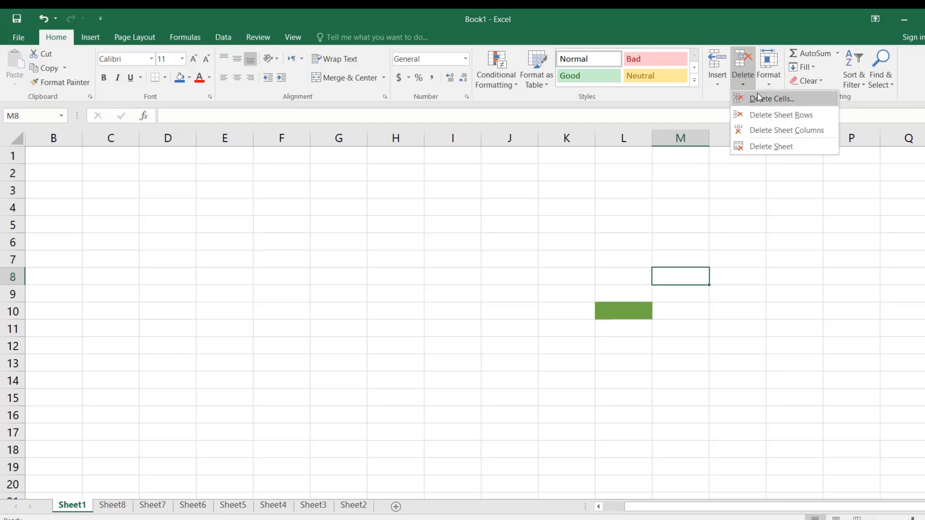
left_click(773, 99)
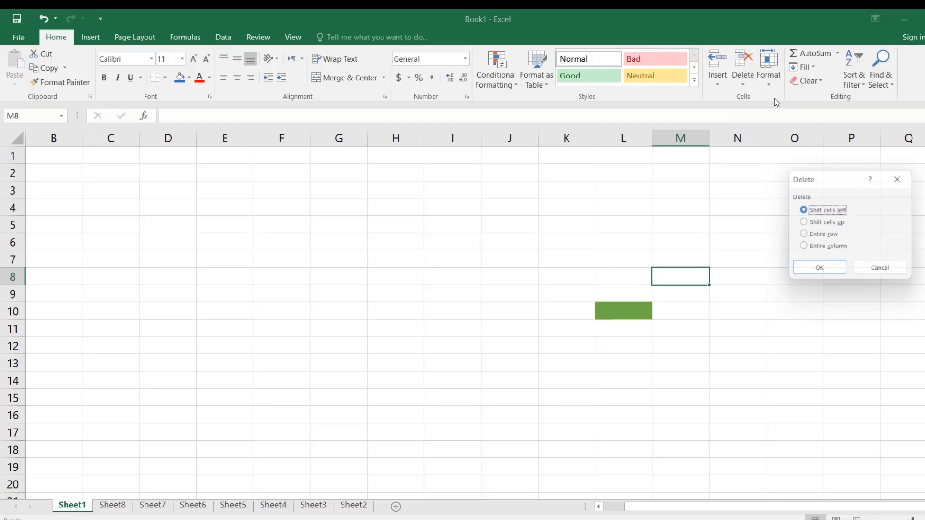
left_click(832, 237)
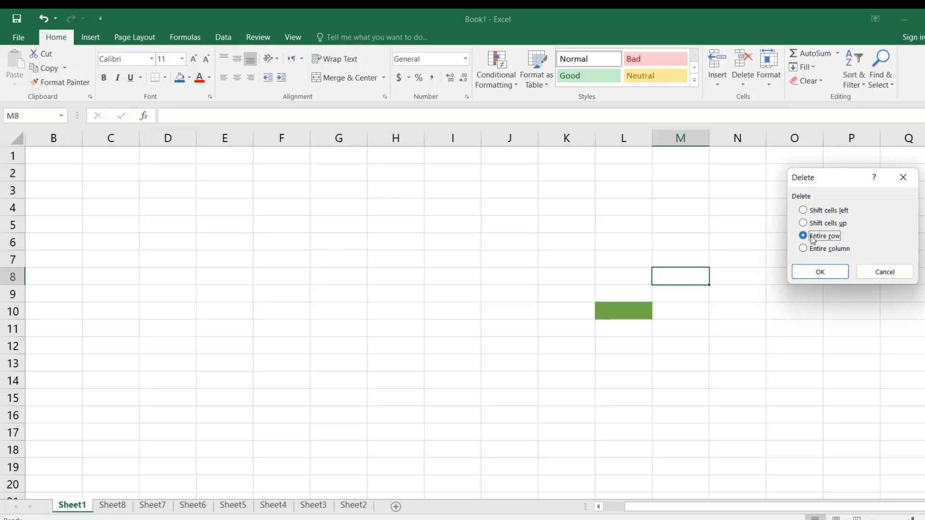
left_click(822, 273)
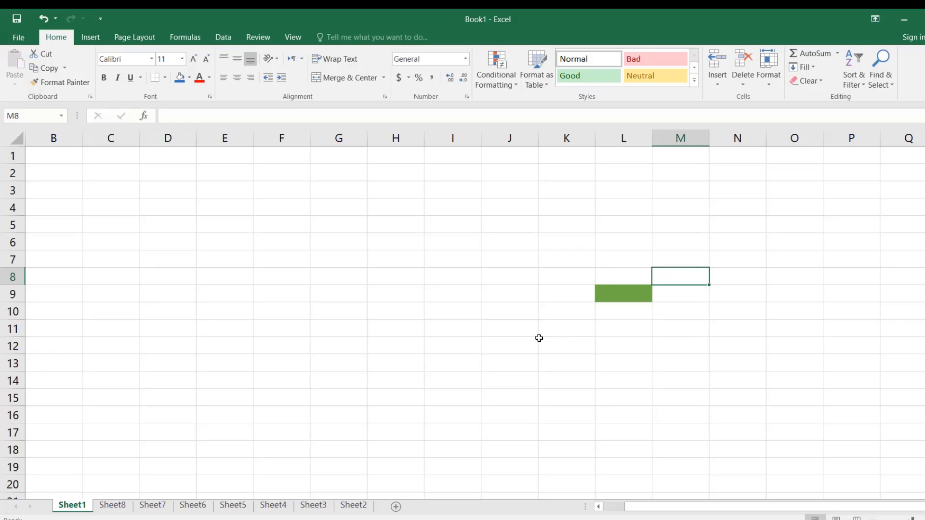
left_click(743, 84)
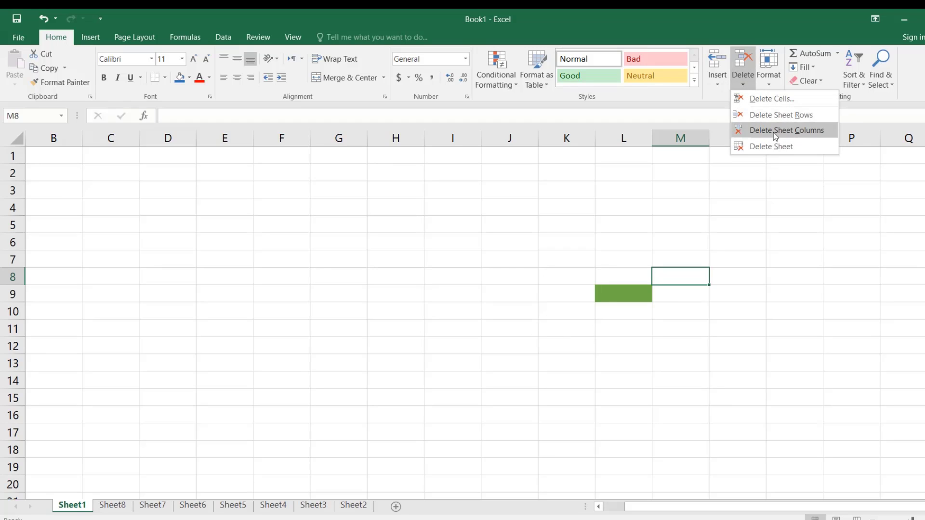
left_click(773, 132)
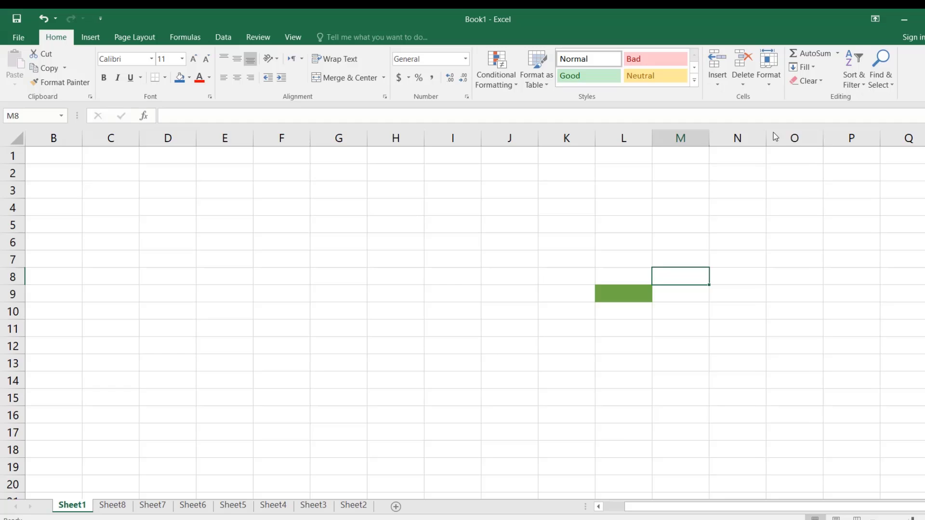
- Delete Sheet1 permanently from the workbook
left_click(746, 83)
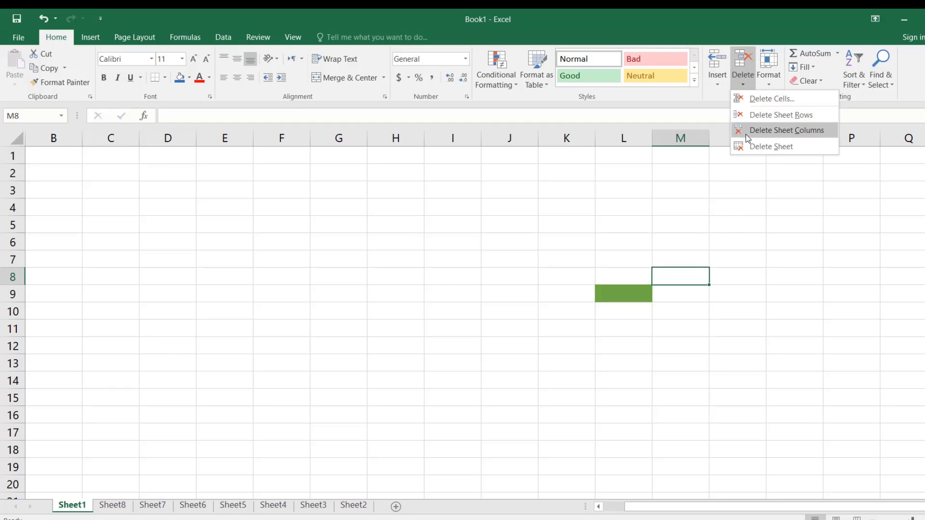
left_click(776, 150)
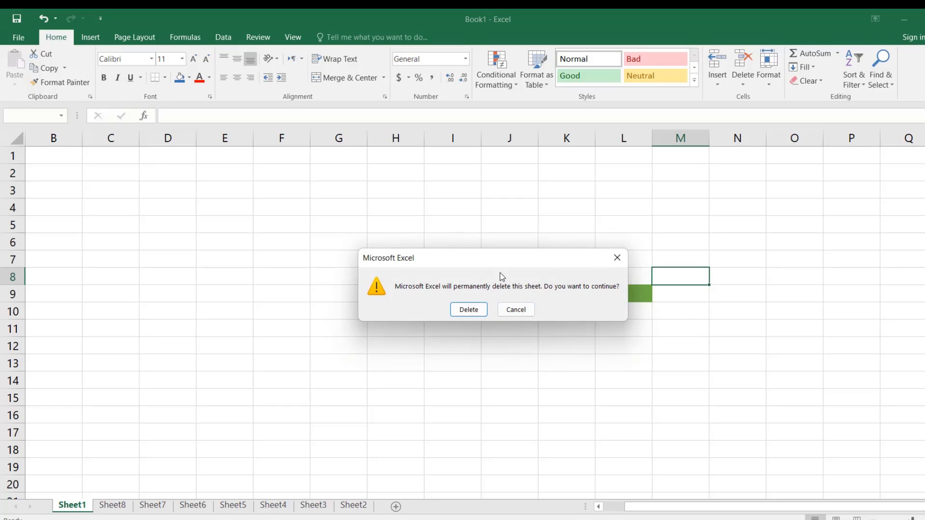
left_click_drag(508, 265, 546, 208)
left_click(510, 255)
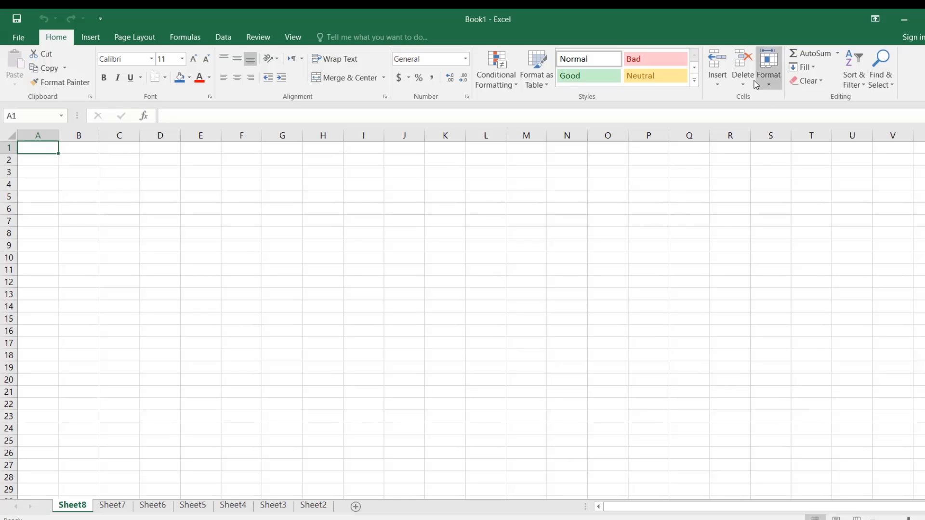
- Delete Sheet8, Sheet7, Sheet6, Sheet5, Sheet4 and Sheet3 one after another, leaving only Sheet2
left_click(741, 82)
left_click(748, 146)
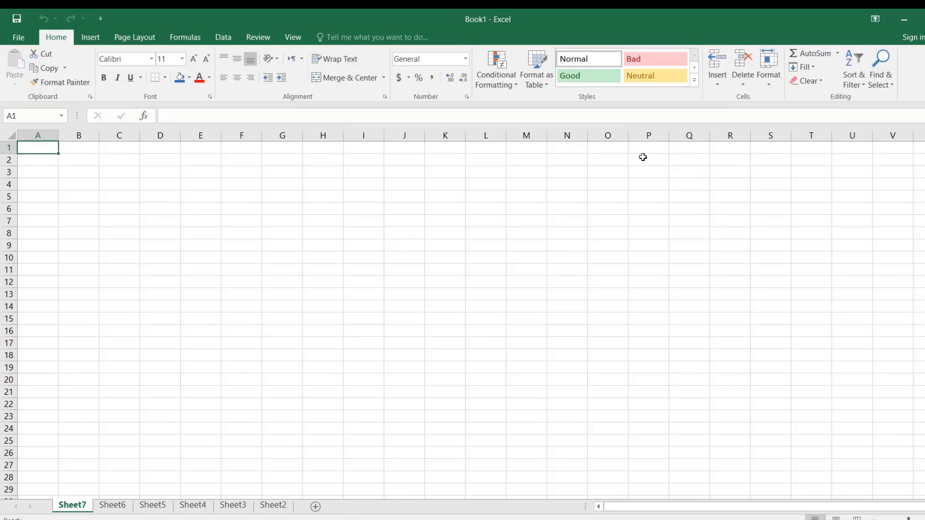
left_click(746, 86)
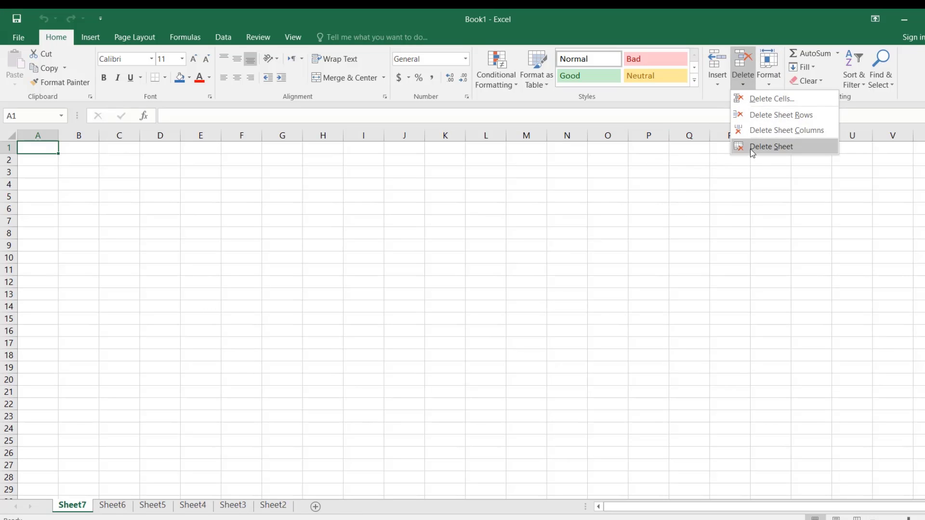
left_click(751, 147)
left_click(741, 85)
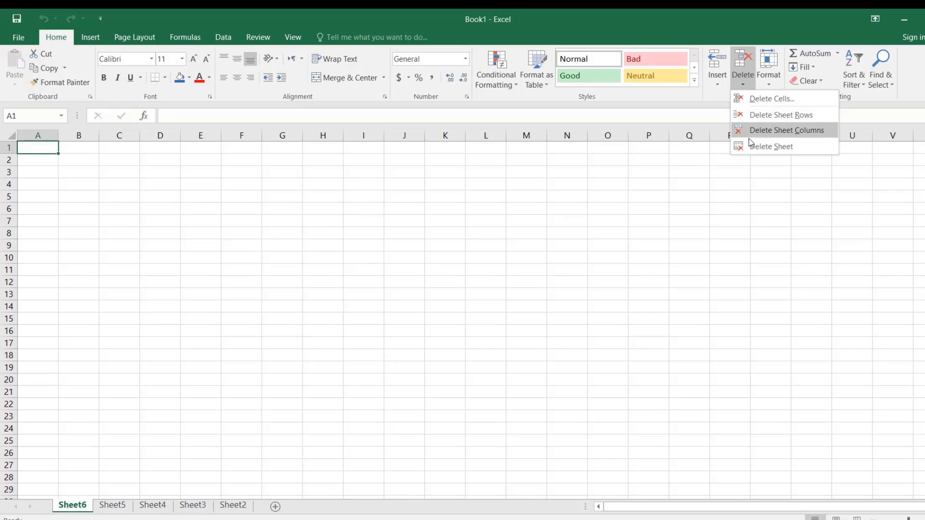
left_click(749, 146)
left_click(744, 87)
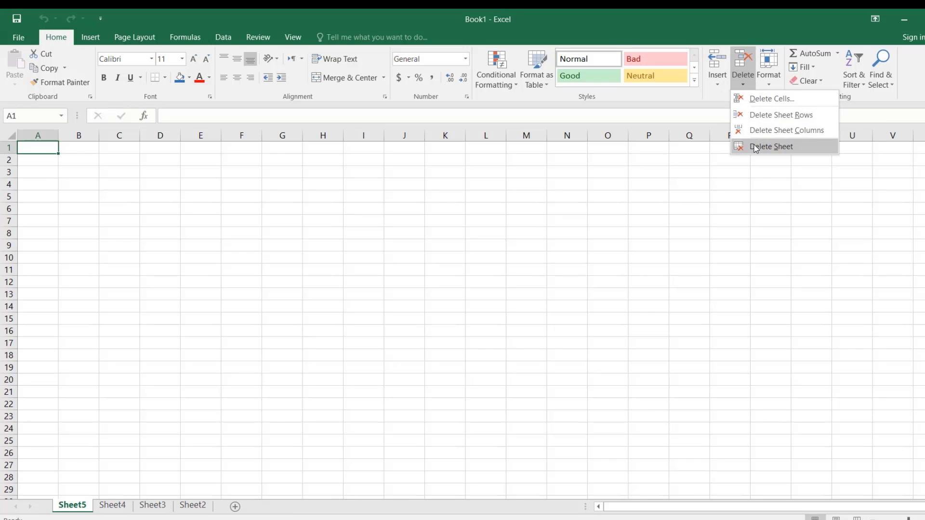
left_click(749, 146)
left_click(745, 87)
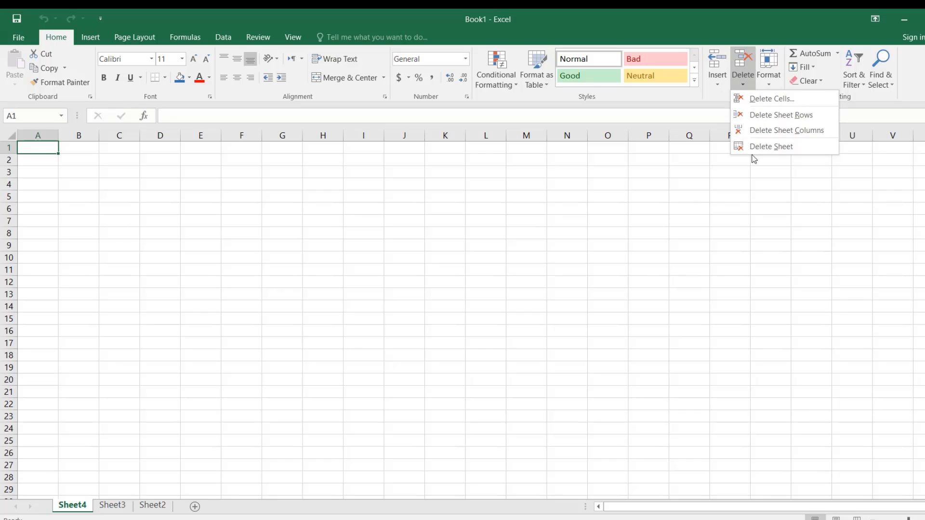
left_click(750, 146)
left_click(742, 84)
left_click(754, 146)
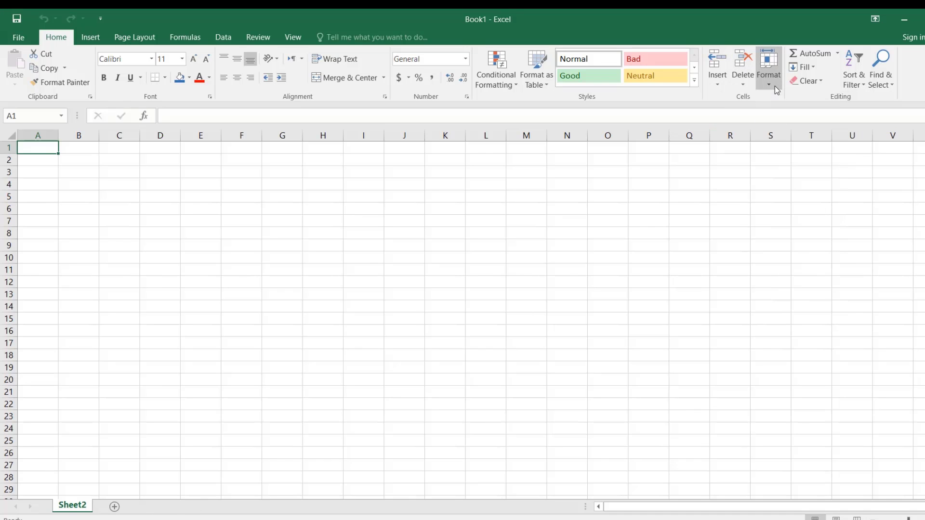
left_click(775, 86)
left_click(559, 270)
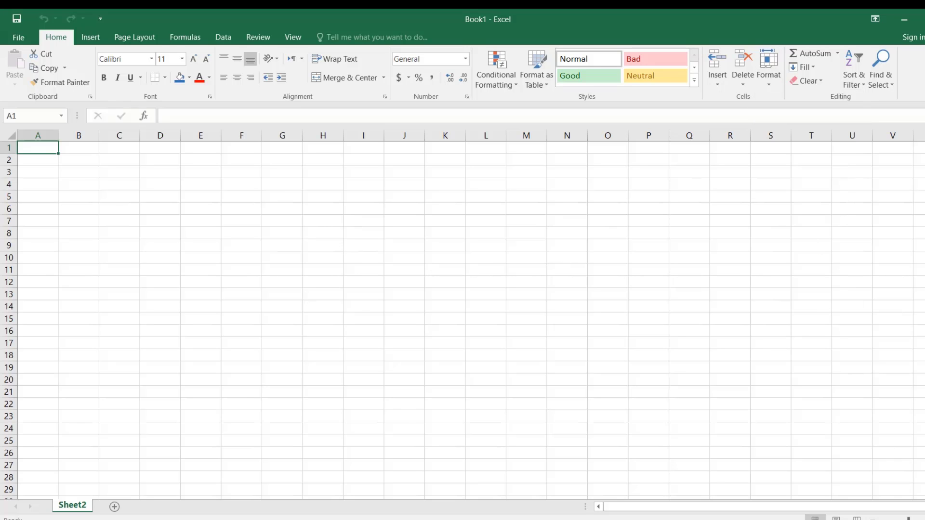
- Fill cell G7 on Sheet2 with the light blue theme color
left_click(924, 519)
left_click(924, 519)
left_click(924, 519)
left_click(924, 519)
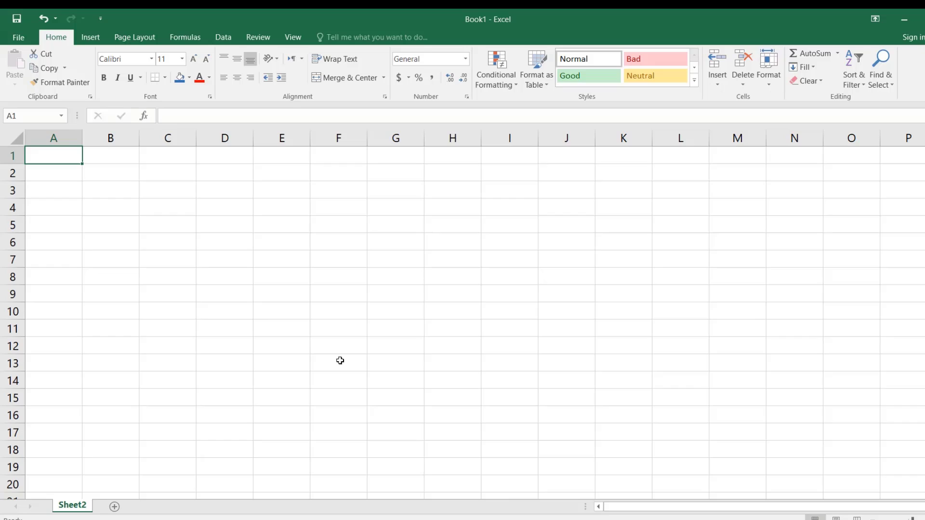
left_click(423, 259)
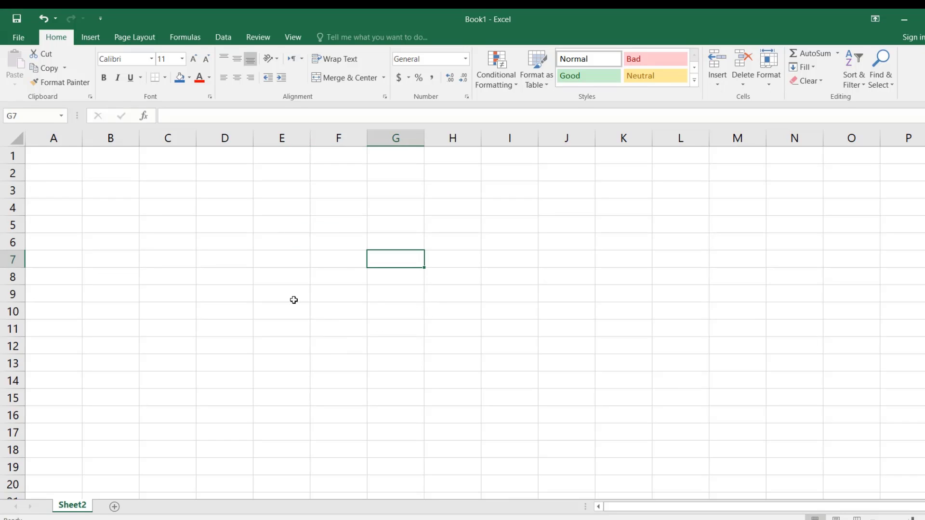
left_click(188, 80)
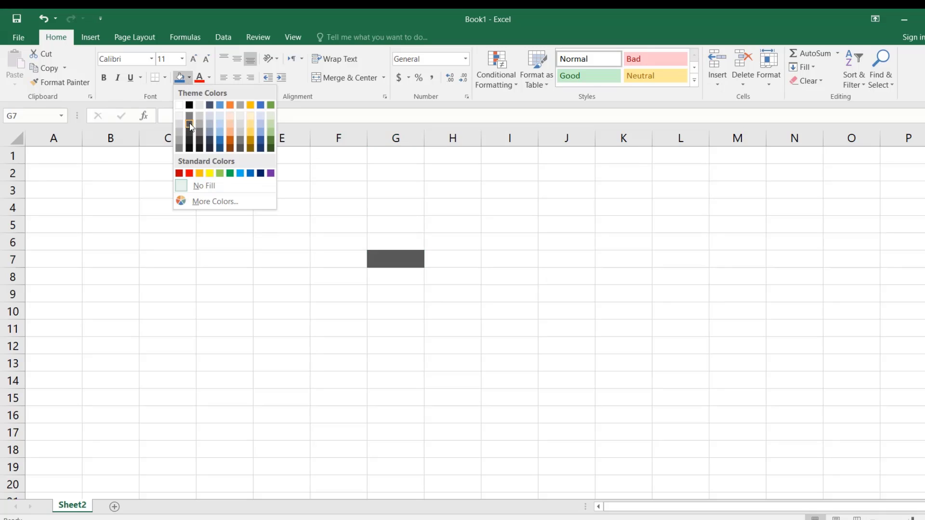
left_click(220, 106)
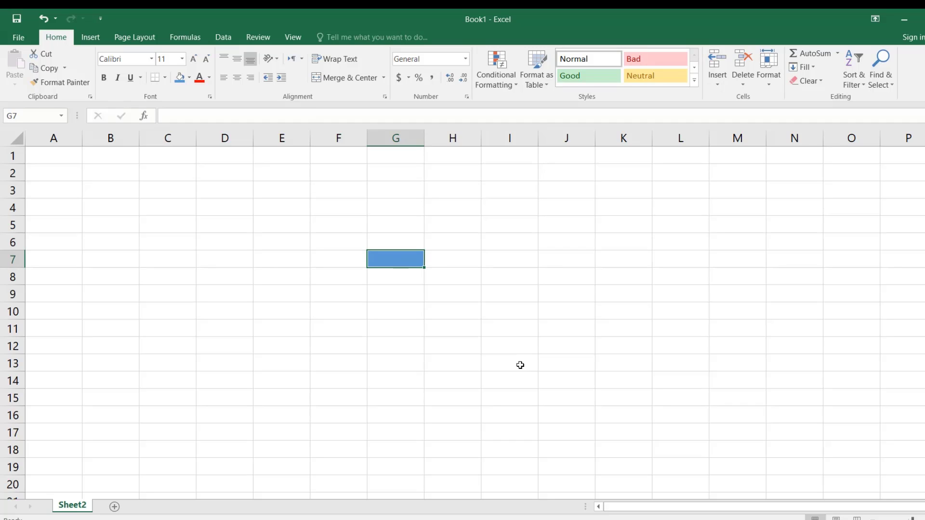
- Enter "Text 1 Text 2 Text 3" in the blue cell G7
type("Tex")
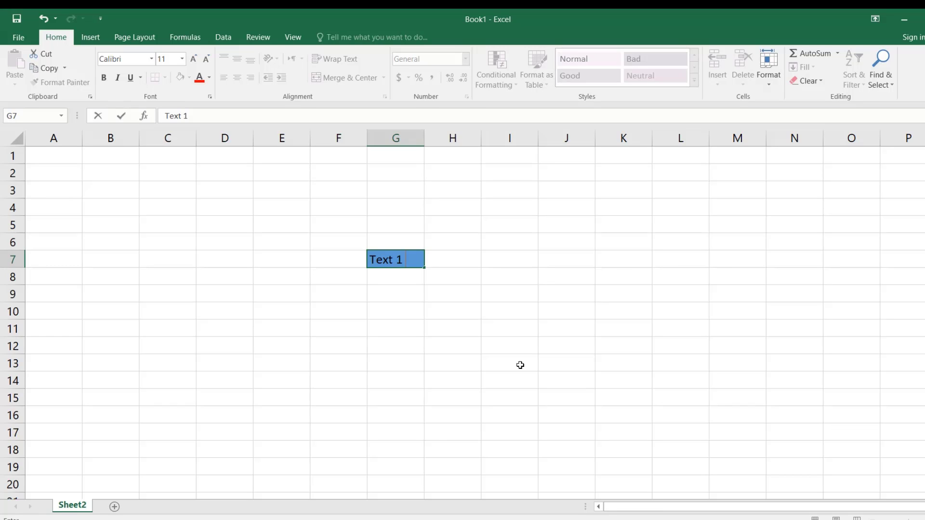
type("t 1 Text 2 ")
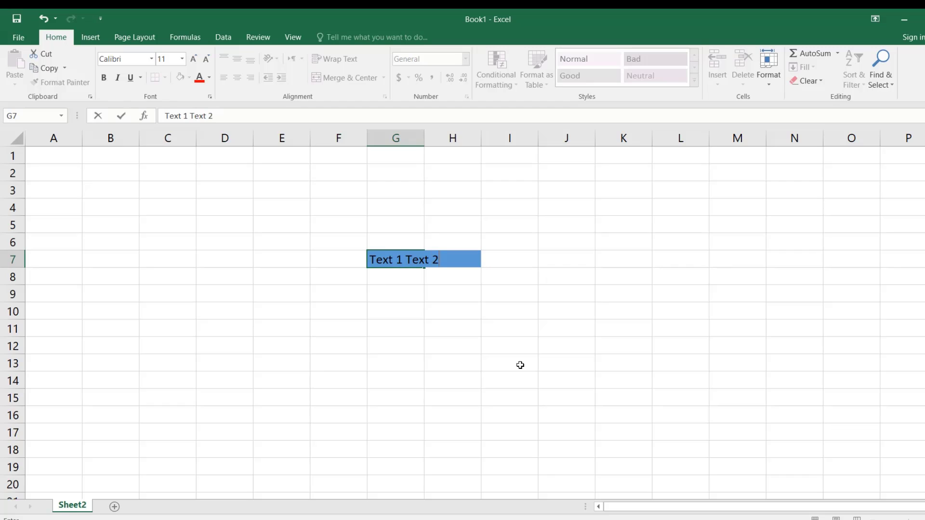
type("Text 3")
key("Return")
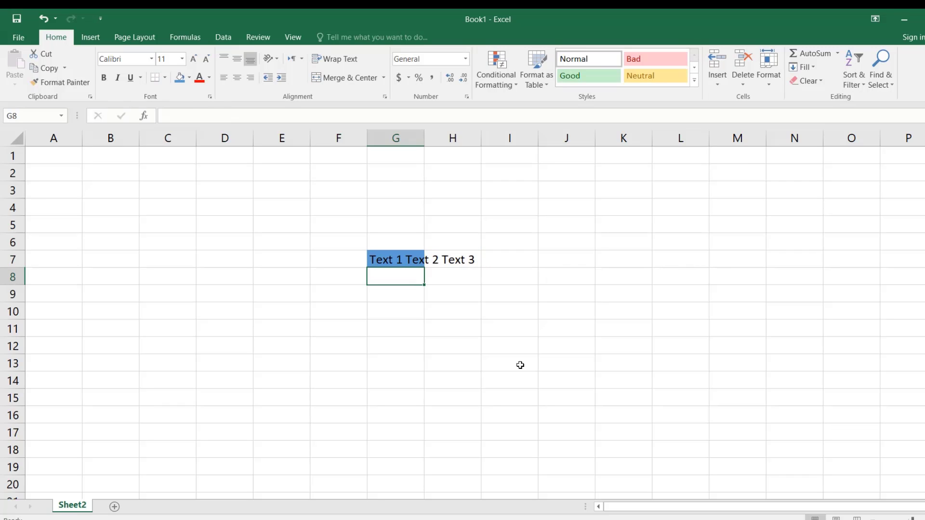
- AutoFit column G to the width of the text in cell G7
left_click(423, 262)
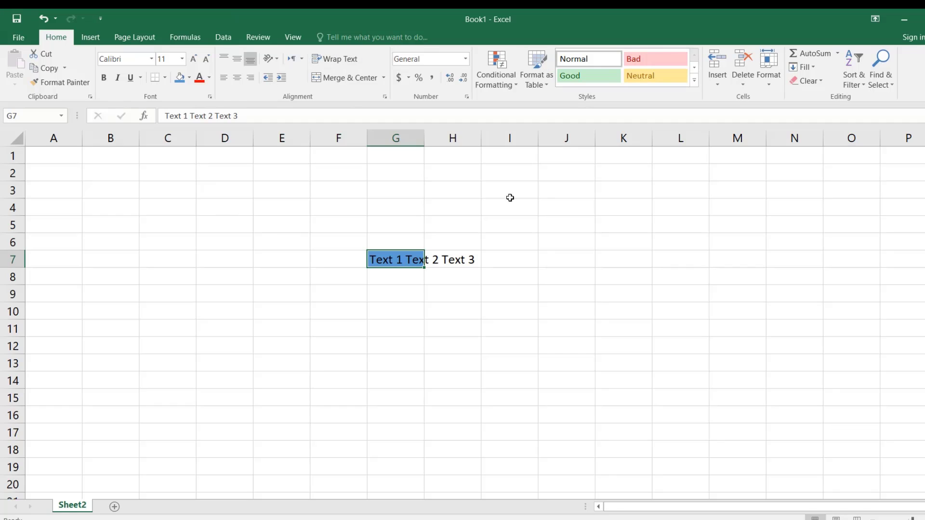
left_click(770, 87)
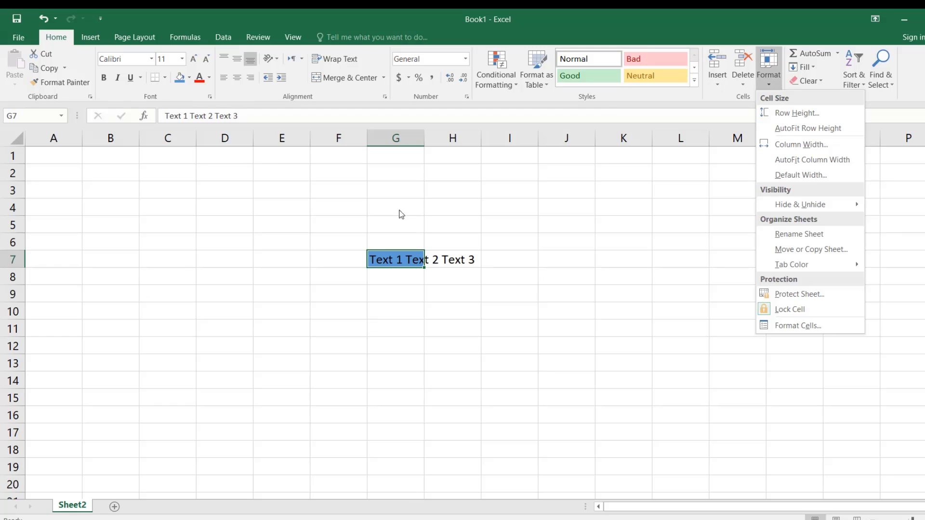
left_click(442, 172)
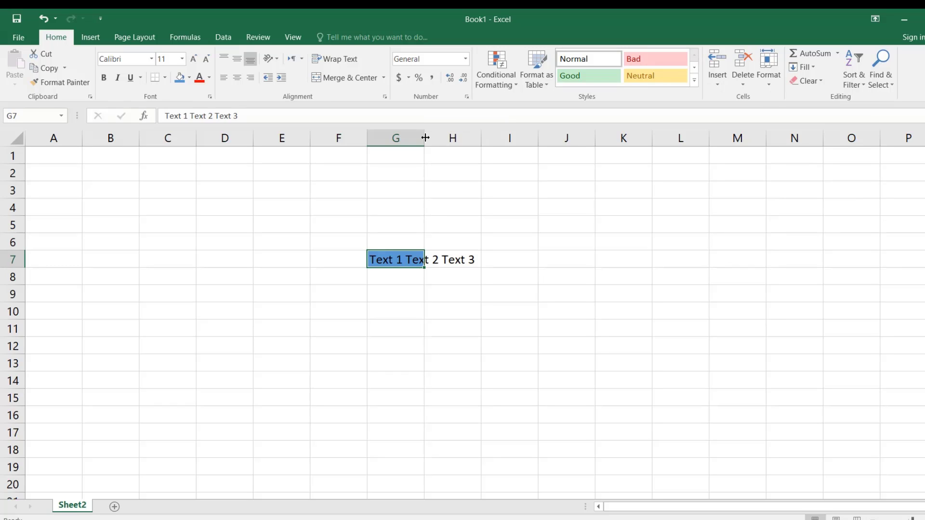
double_click(425, 138)
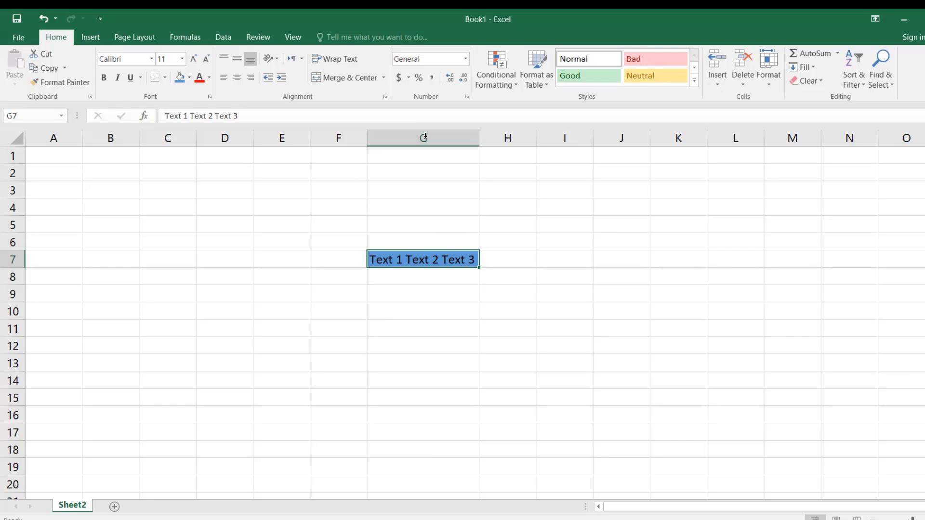
- Narrow column G, refit it to its text, and narrow it again so the text overflows
left_click_drag(478, 138, 458, 140)
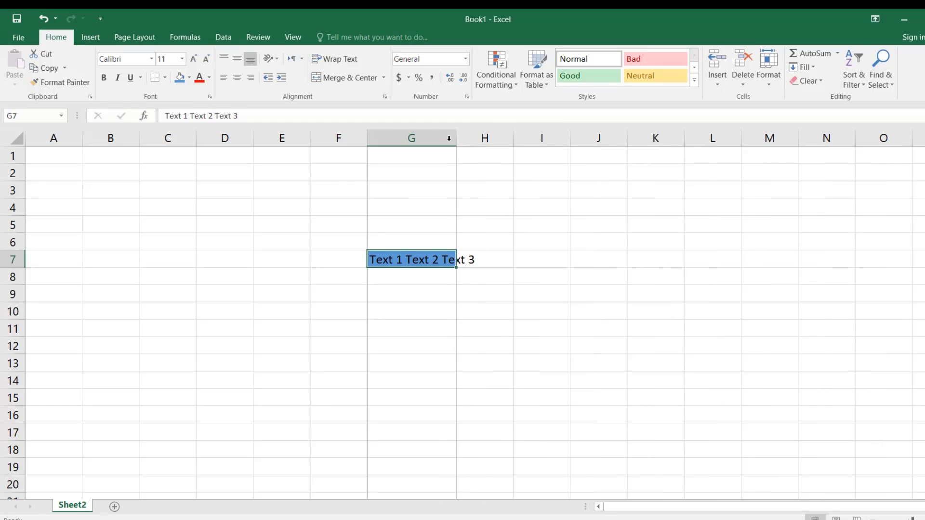
double_click(456, 138)
left_click_drag(479, 138, 432, 145)
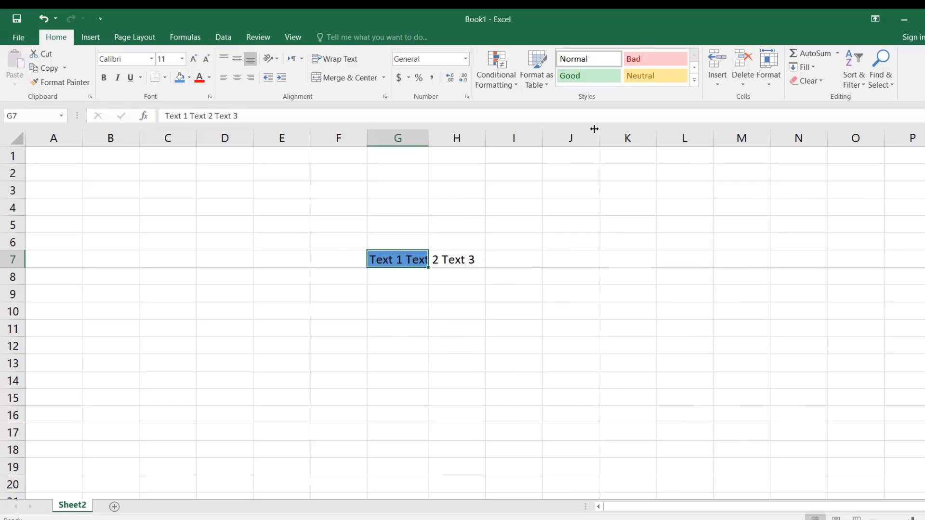
- Apply AutoFit Column Width to column G and manually narrow the column again
left_click(769, 84)
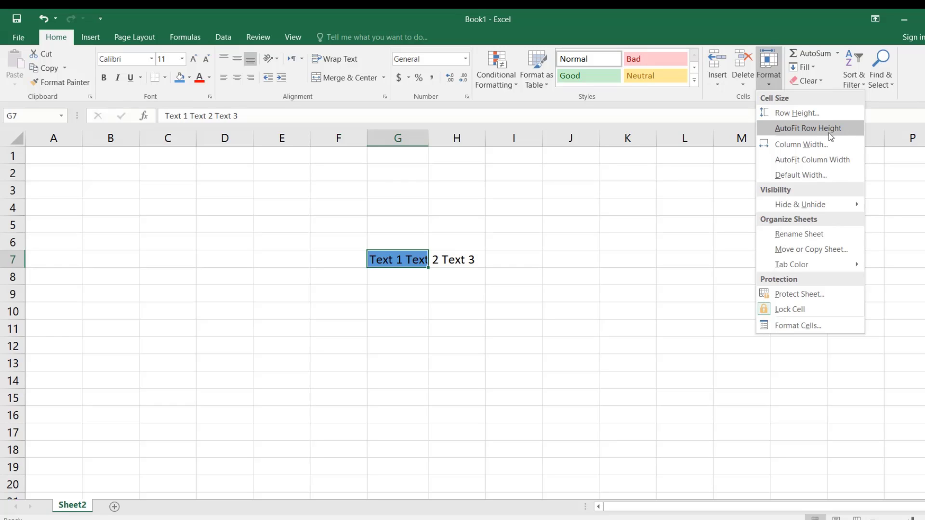
left_click(829, 164)
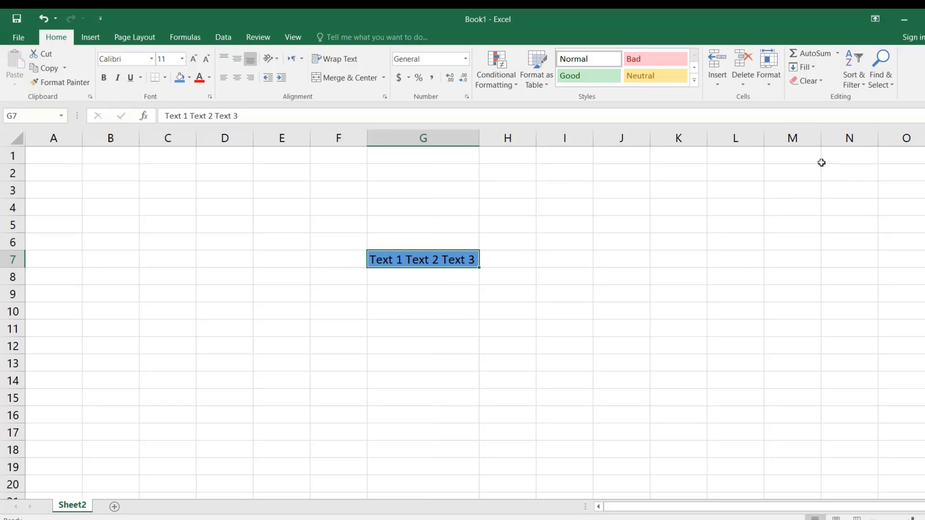
left_click_drag(479, 141, 433, 146)
- Try manually enlarging row 7 and widening column G, undoing each change
left_click(776, 82)
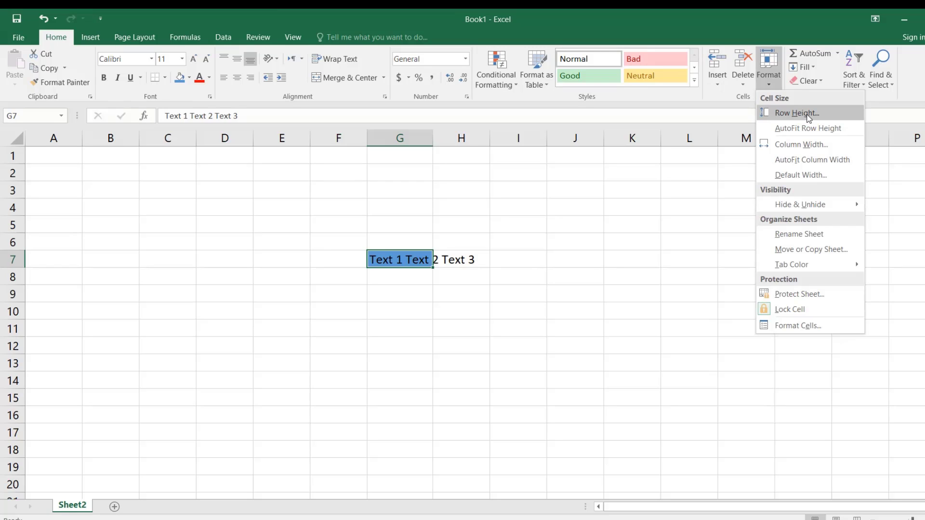
left_click(266, 259)
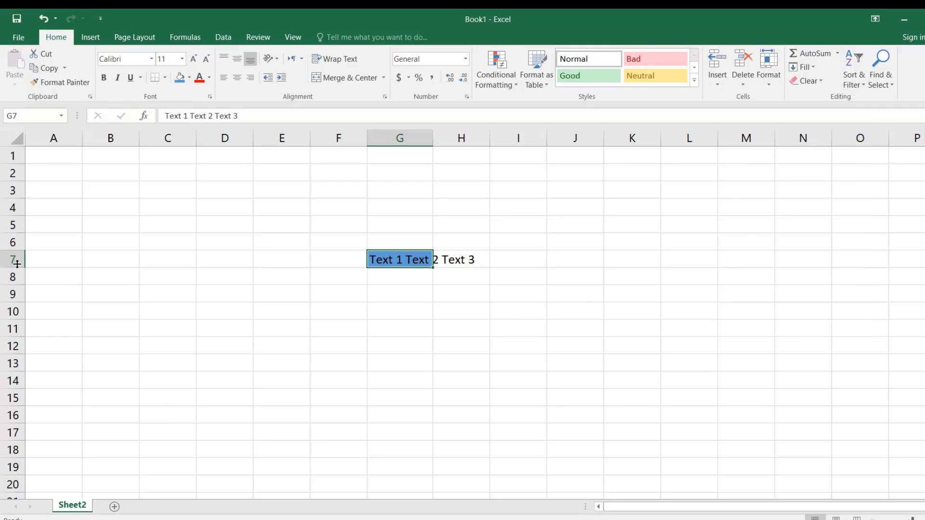
left_click_drag(17, 267, 16, 332)
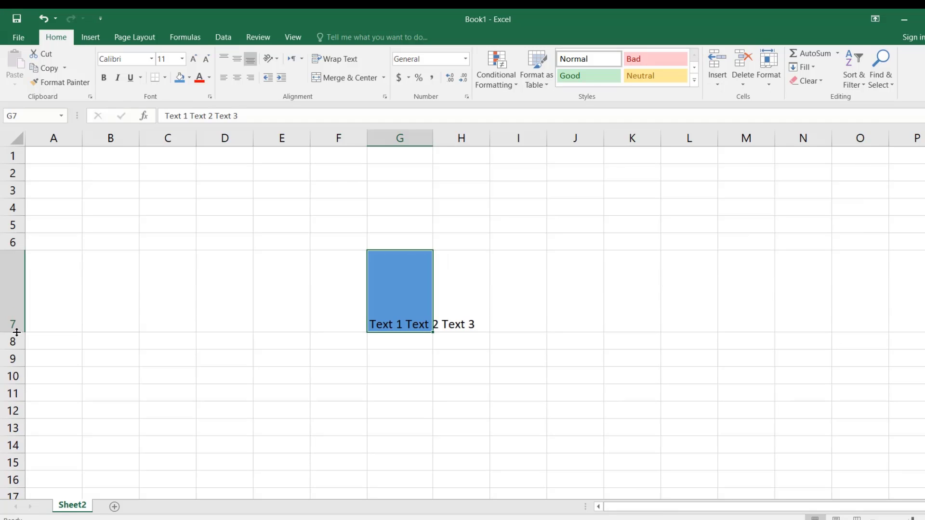
key("ctrl+z")
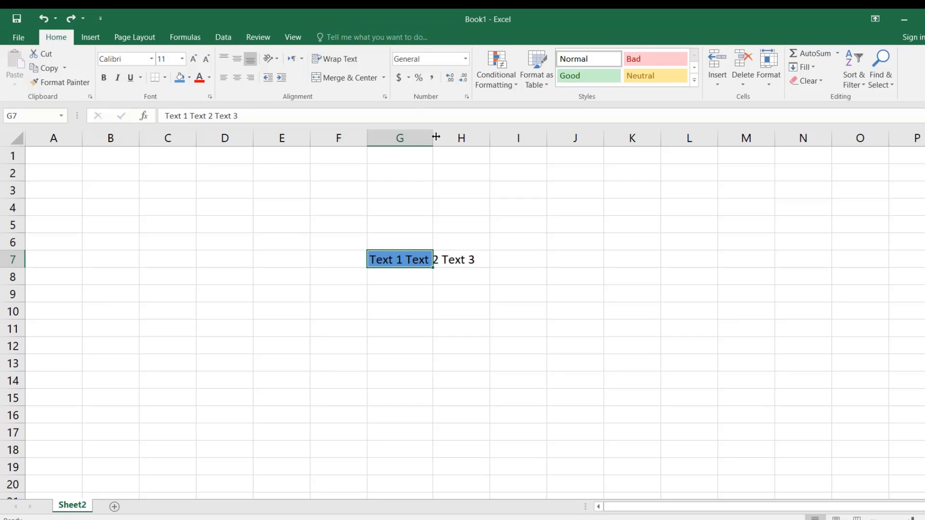
left_click_drag(434, 137, 595, 137)
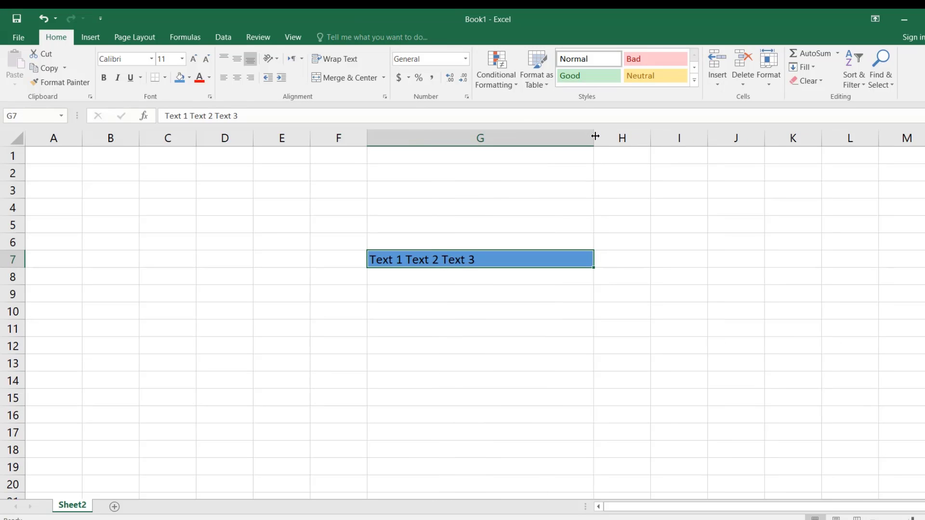
key("ctrl+z")
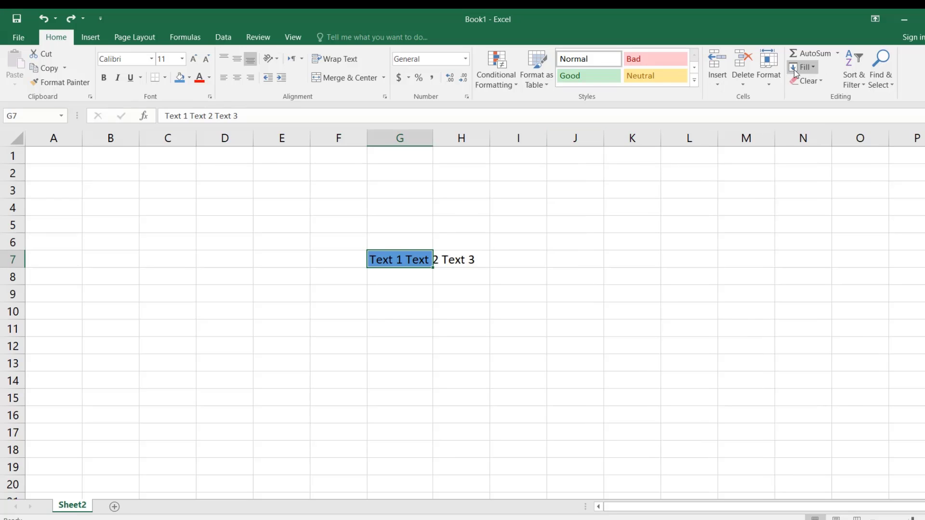
- Set the height of row 7 to exactly 20
left_click(768, 83)
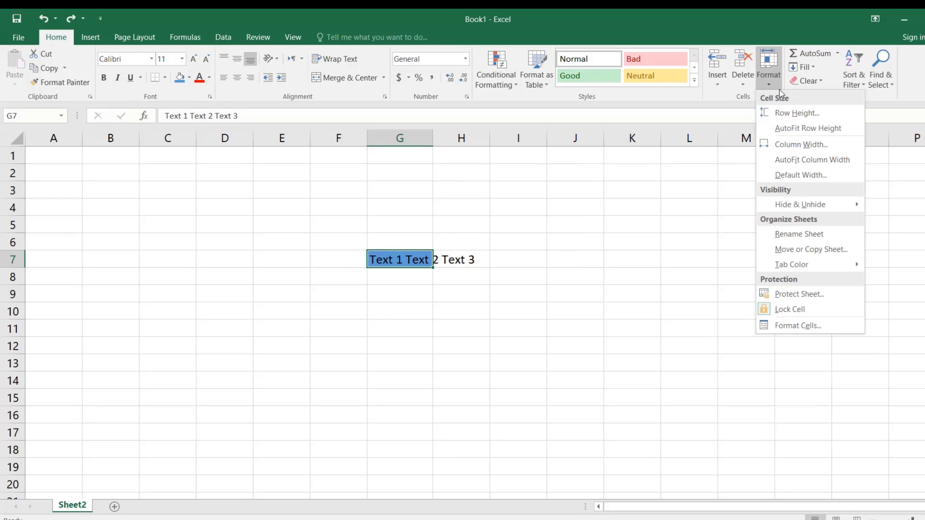
left_click(803, 113)
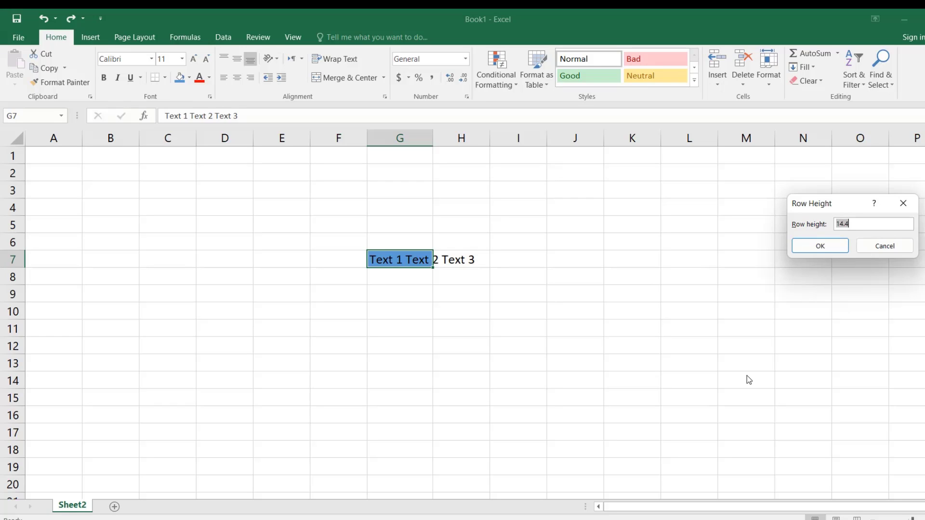
type("20")
left_click(834, 248)
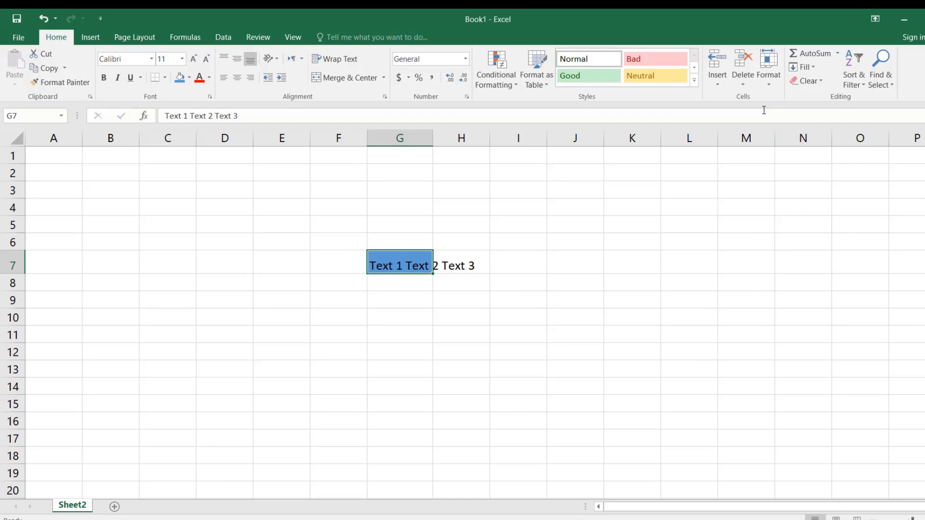
- Set the width of column G to exactly 20
left_click(764, 85)
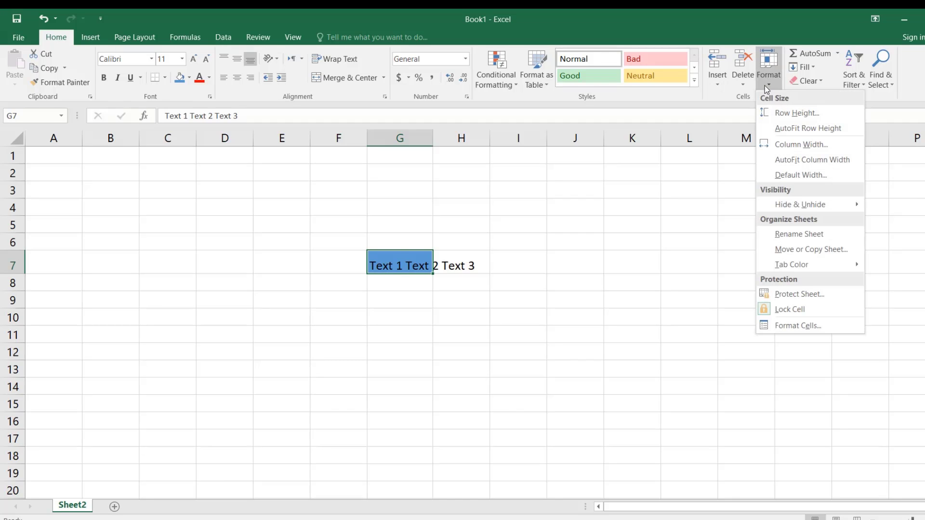
left_click(802, 145)
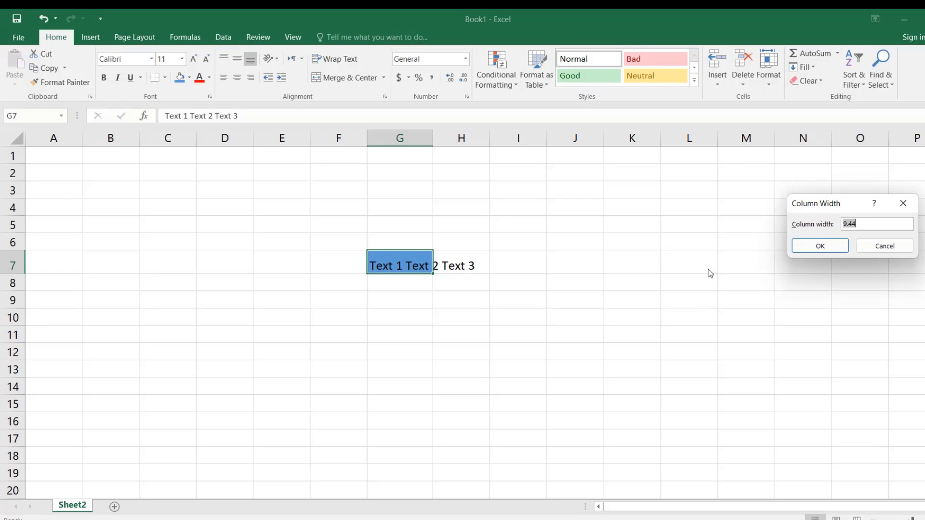
type("20")
key("Return")
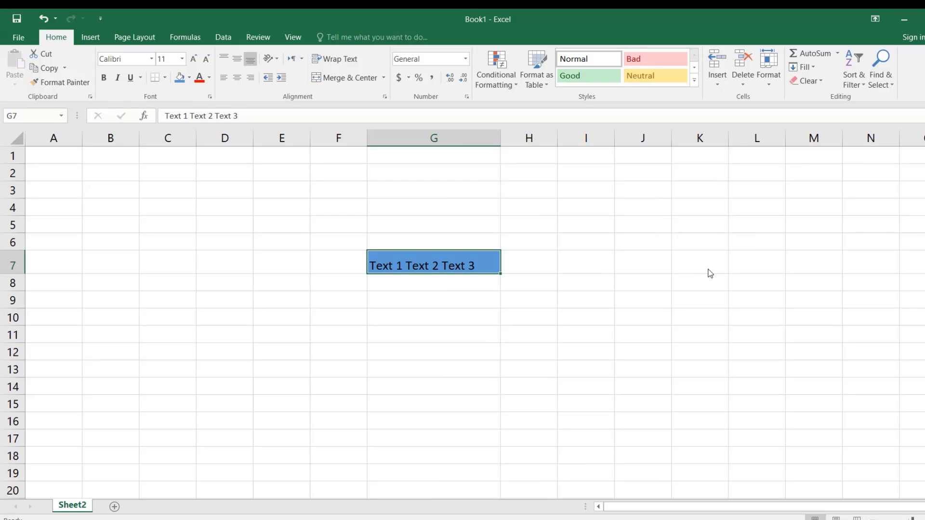
- Apply AutoFit Row Height to row 7
left_click(770, 86)
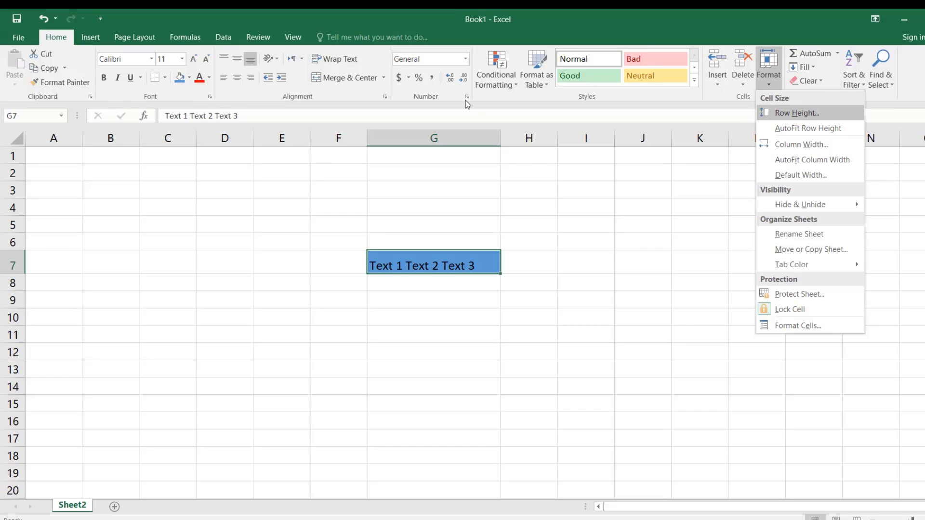
left_click(663, 316)
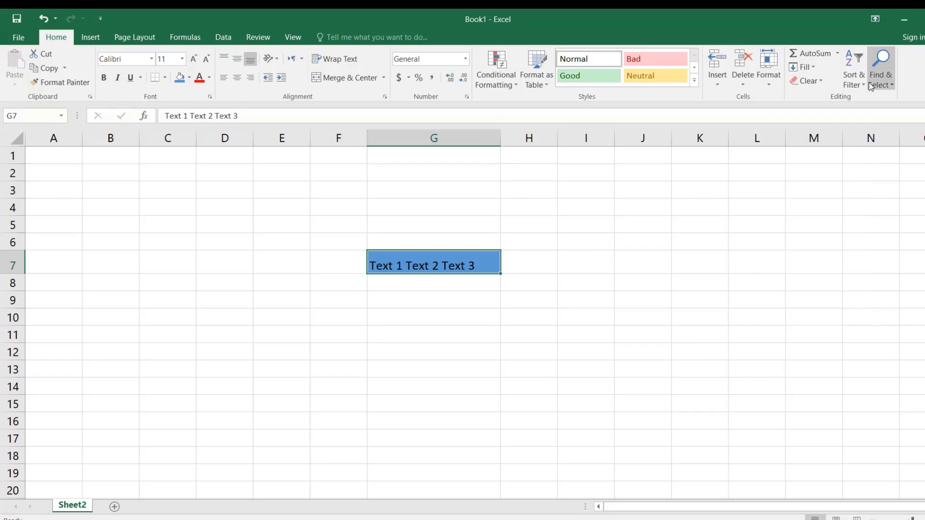
left_click(768, 91)
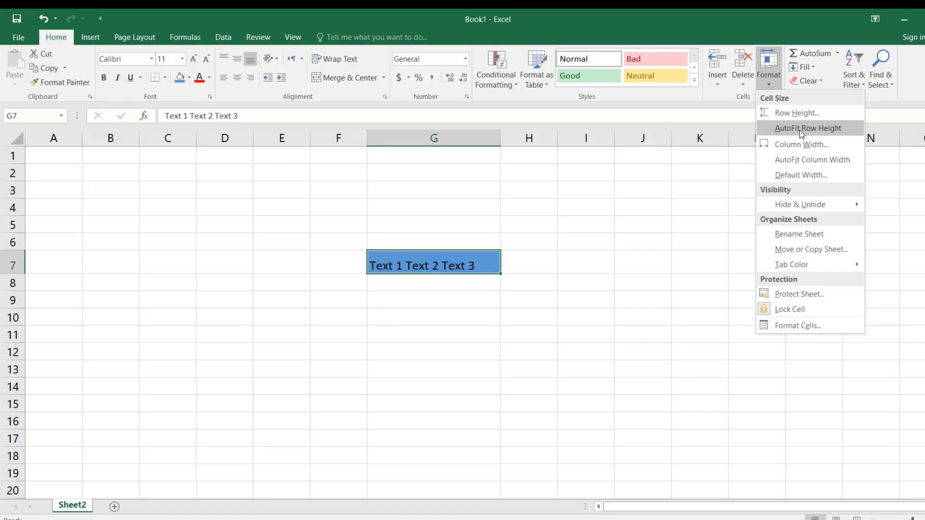
left_click(800, 127)
- Examine the sheet's default column width setting and close it without entering a new value
left_click(769, 74)
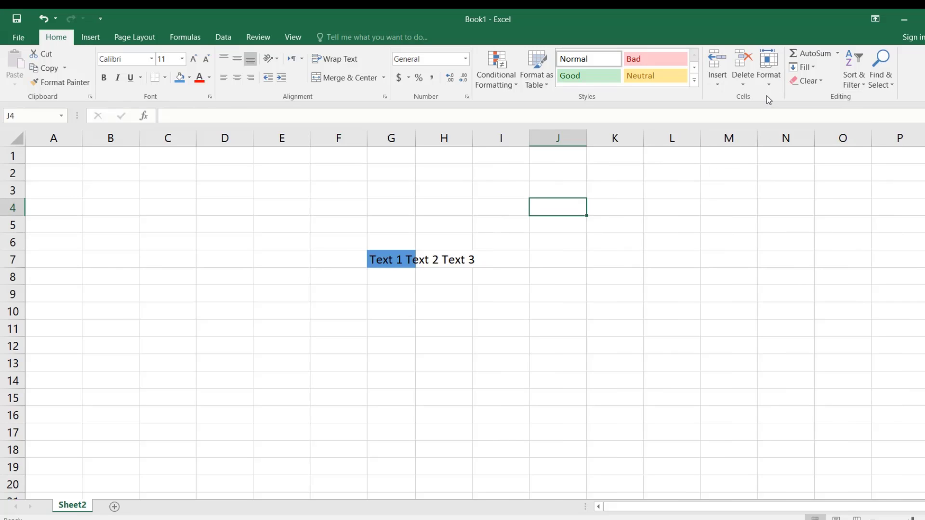
left_click(766, 85)
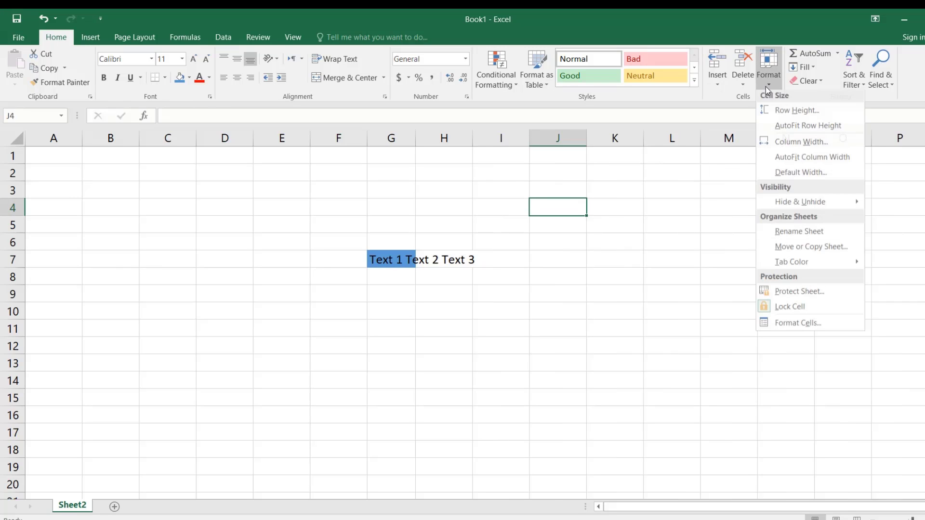
left_click(802, 176)
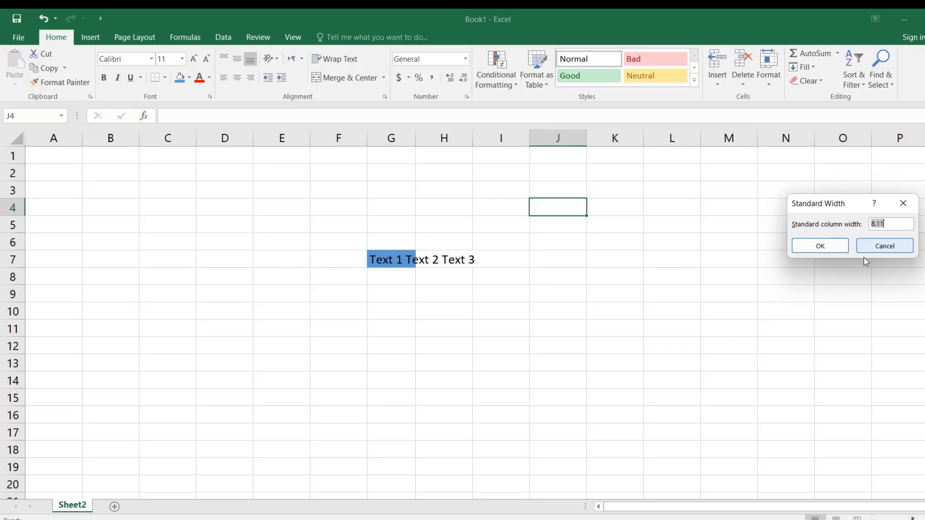
left_click(819, 246)
- Hide row 7, which contains the blue cell G7, and undo the hiding
left_click(769, 72)
mouse_move(809, 204)
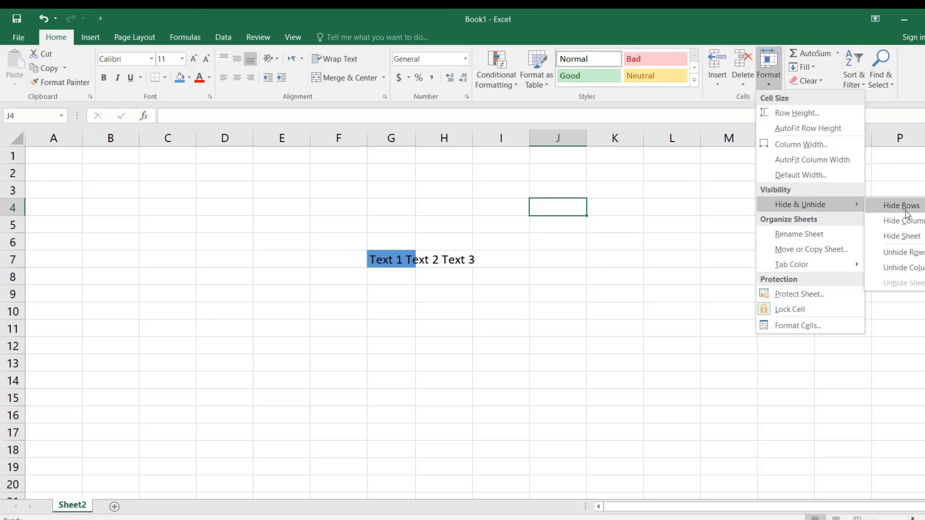
left_click(435, 258)
left_click(390, 259)
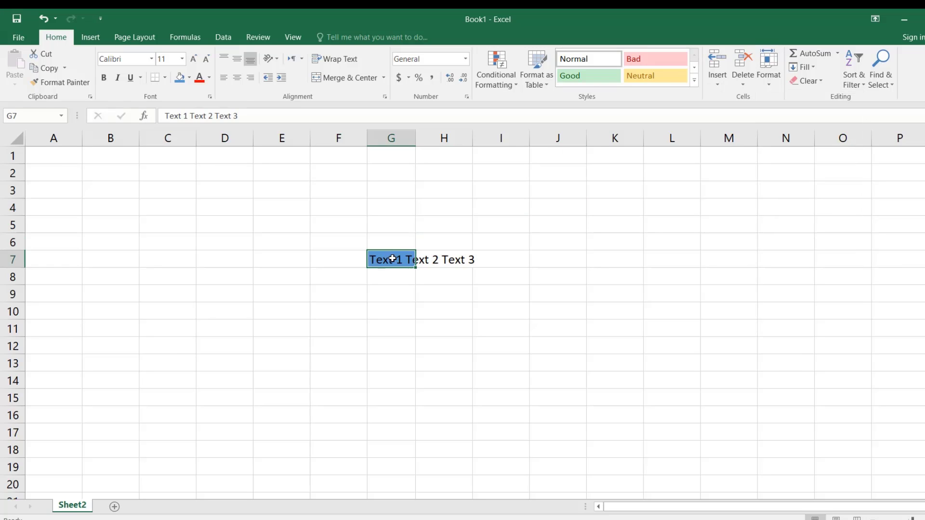
left_click(768, 79)
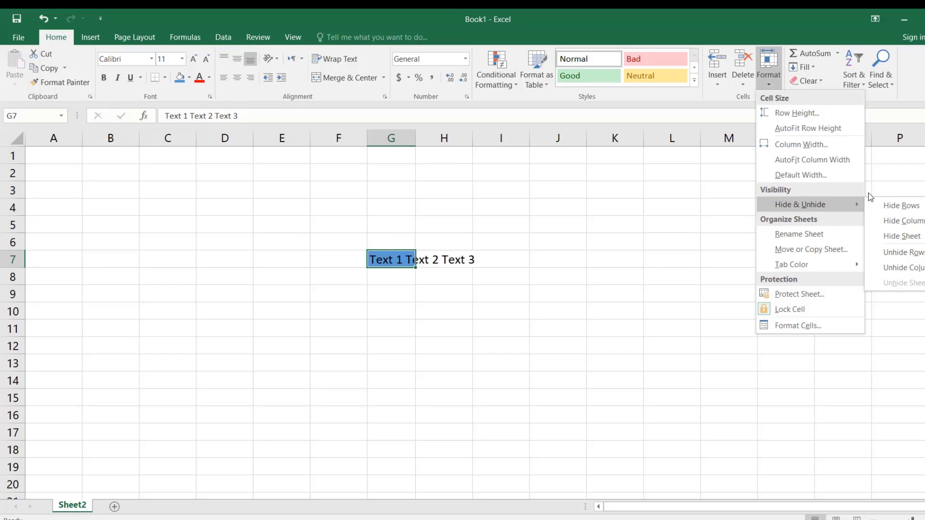
left_click(911, 211)
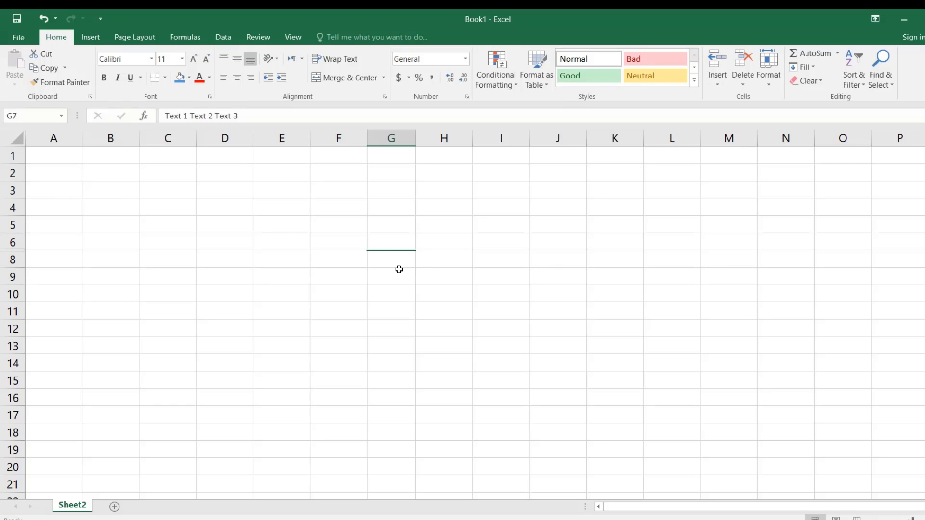
key("ctrl+z")
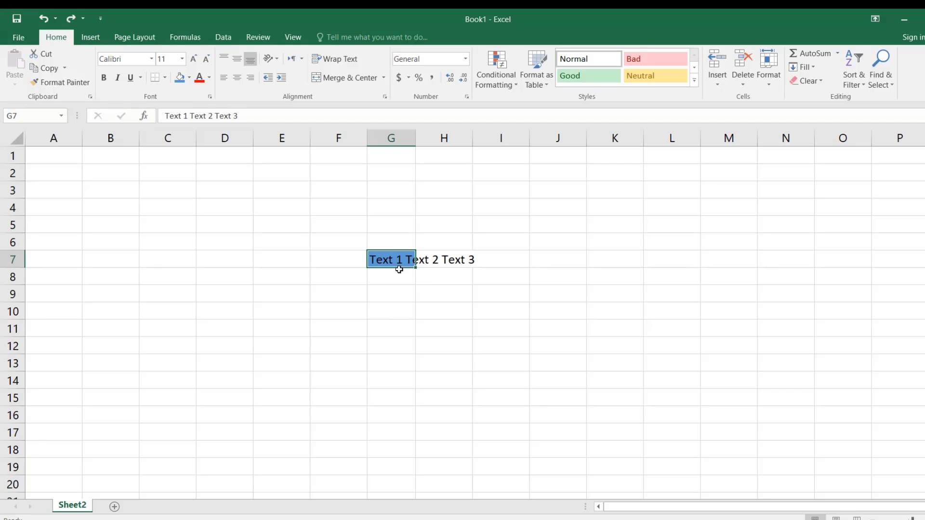
- Hide column G, which contains the blue text cell
left_click(770, 85)
mouse_move(788, 210)
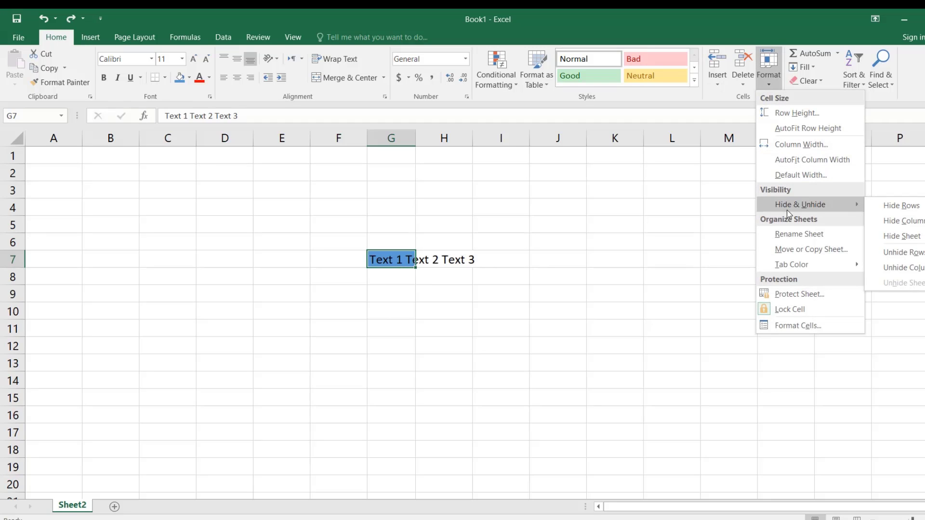
left_click(908, 226)
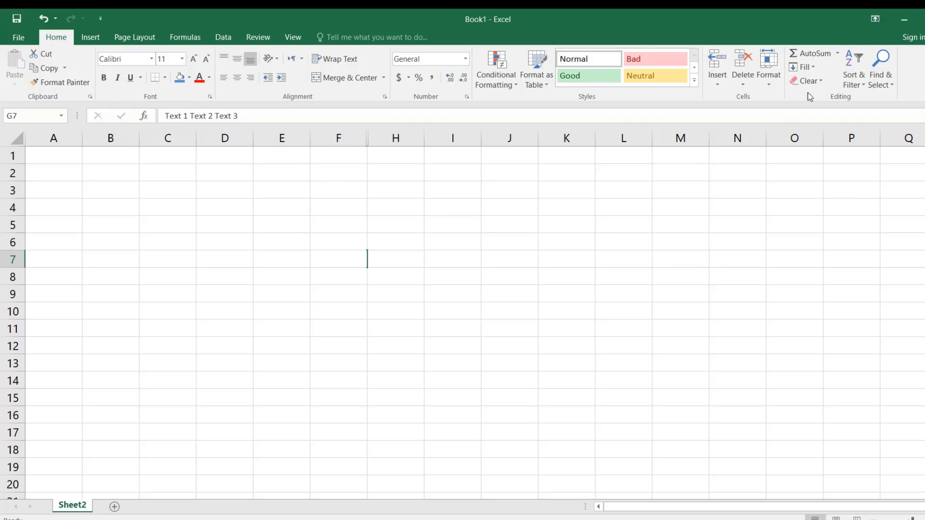
- Try to hide Sheet2 while it is the workbook's only sheet
left_click(769, 72)
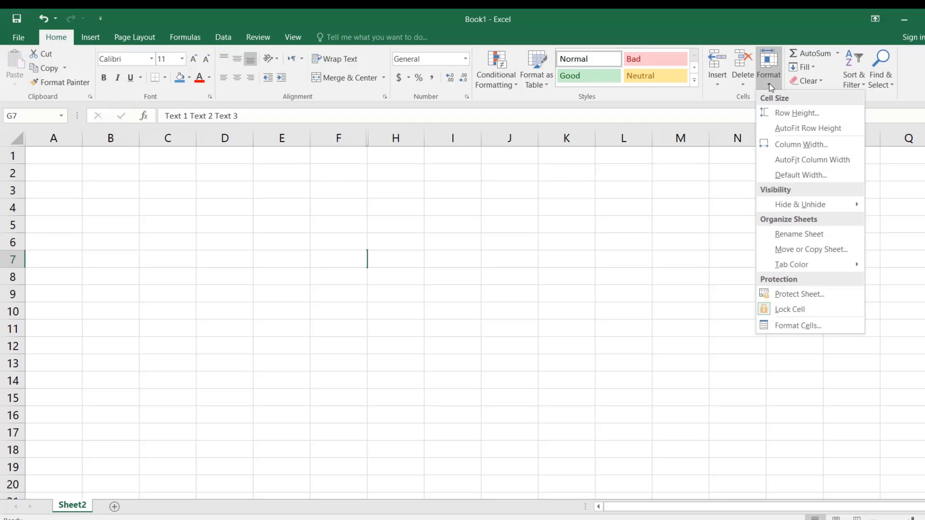
mouse_move(795, 204)
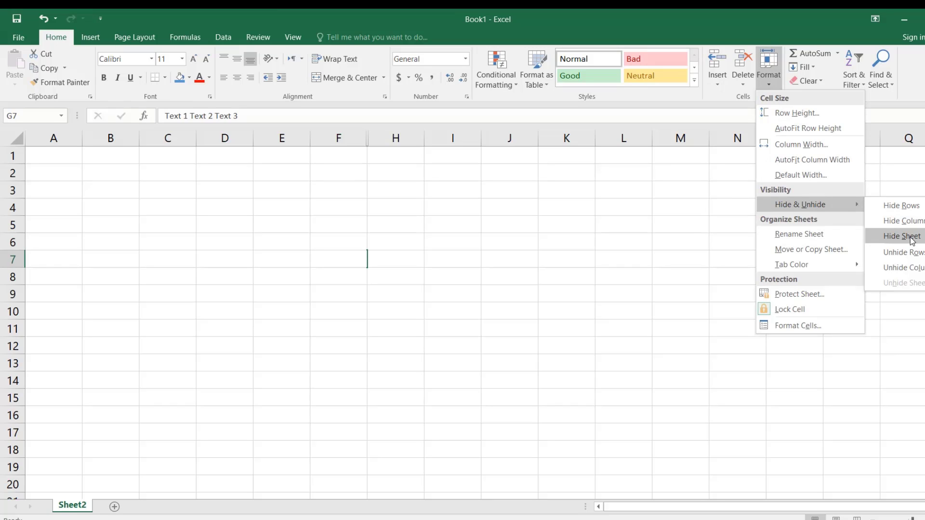
right_click(85, 506)
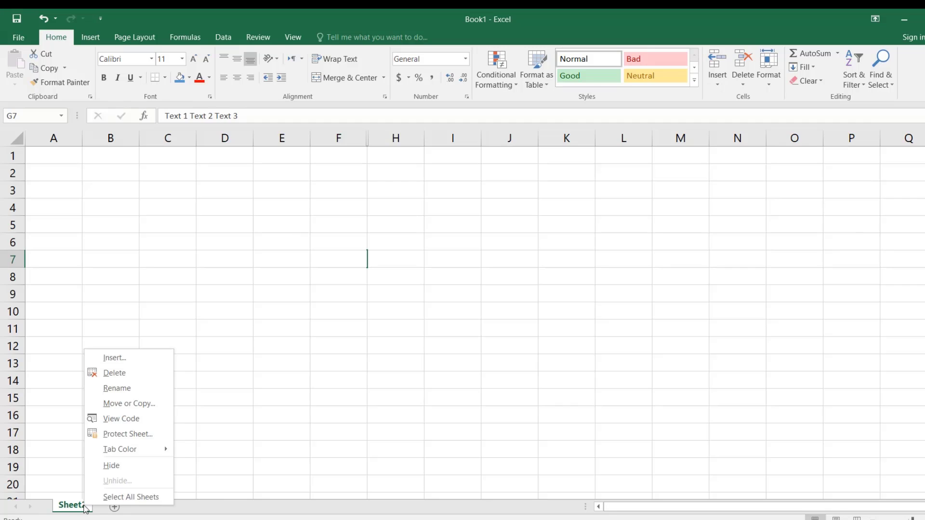
left_click(123, 467)
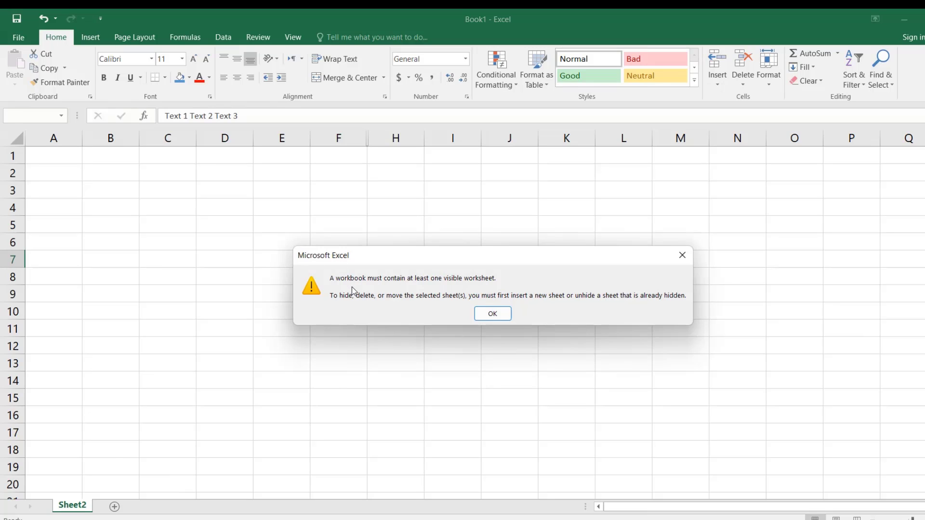
key("Return")
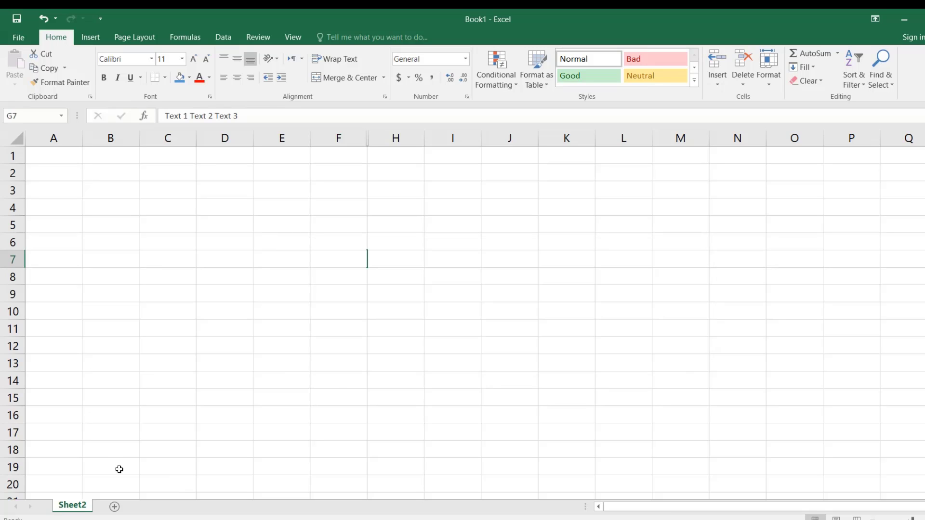
- Add a new worksheet after Sheet2 and hide the new sheet
left_click(120, 506)
right_click(101, 505)
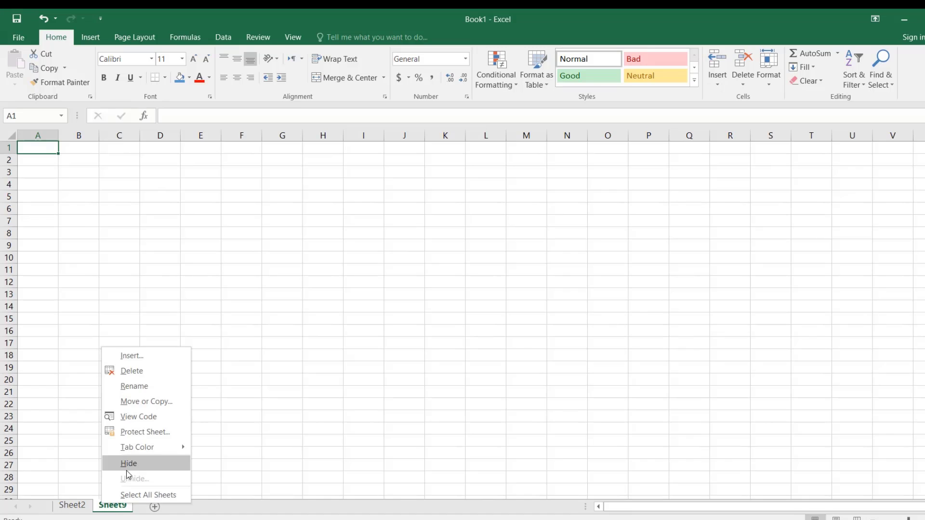
left_click(144, 463)
- Unhide Sheet9 from the workbook's list of hidden sheets
right_click(77, 507)
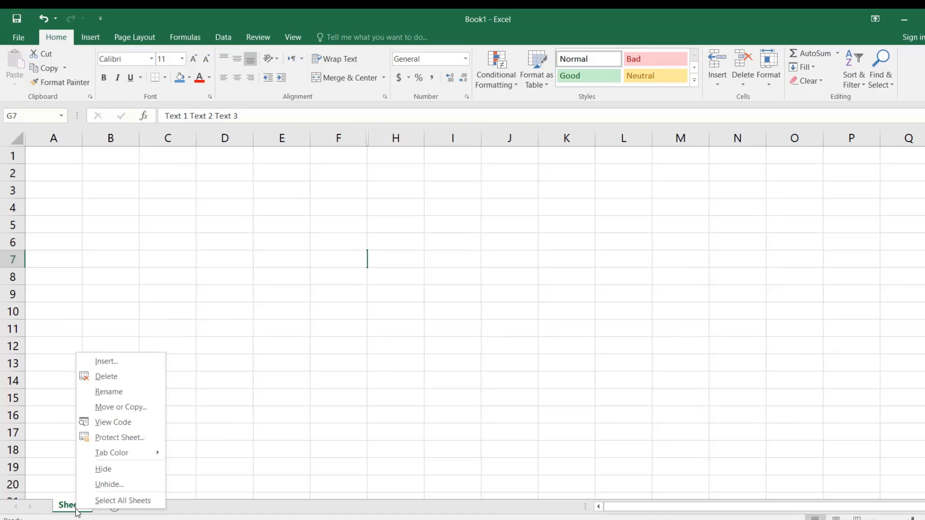
left_click(105, 484)
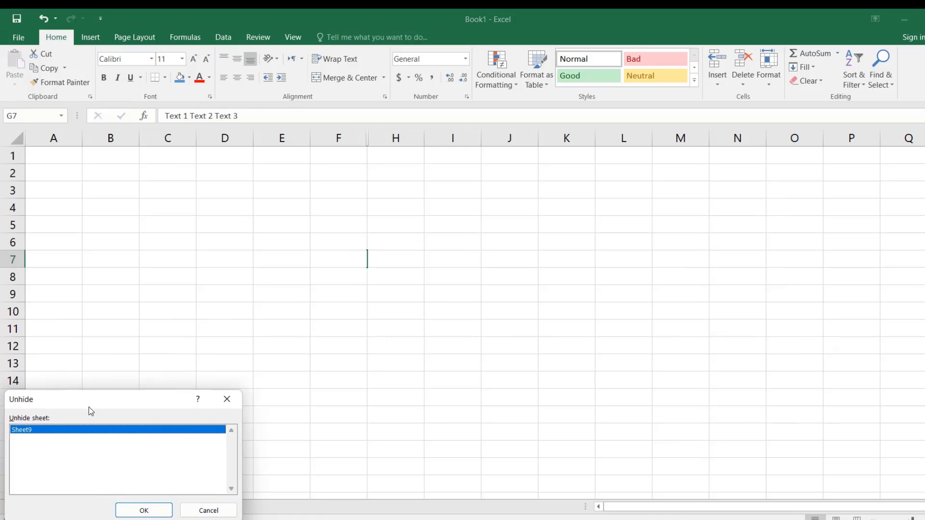
left_click(143, 510)
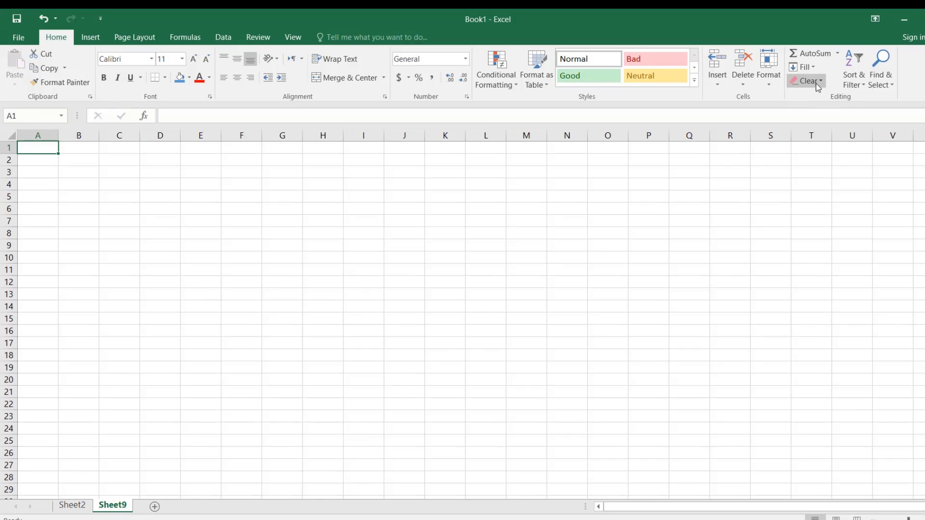
- Hide Sheet9 once more and bring it back with the Unhide Sheet command
left_click(769, 82)
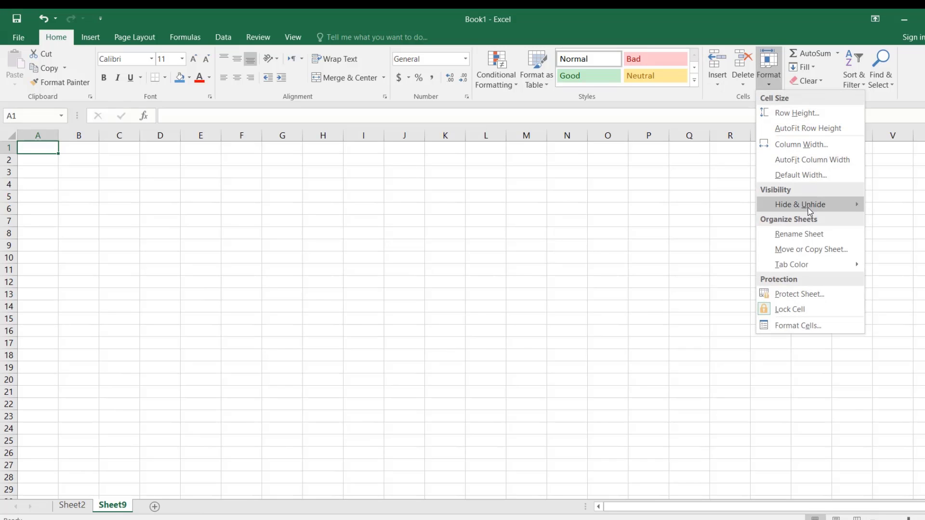
left_click(901, 236)
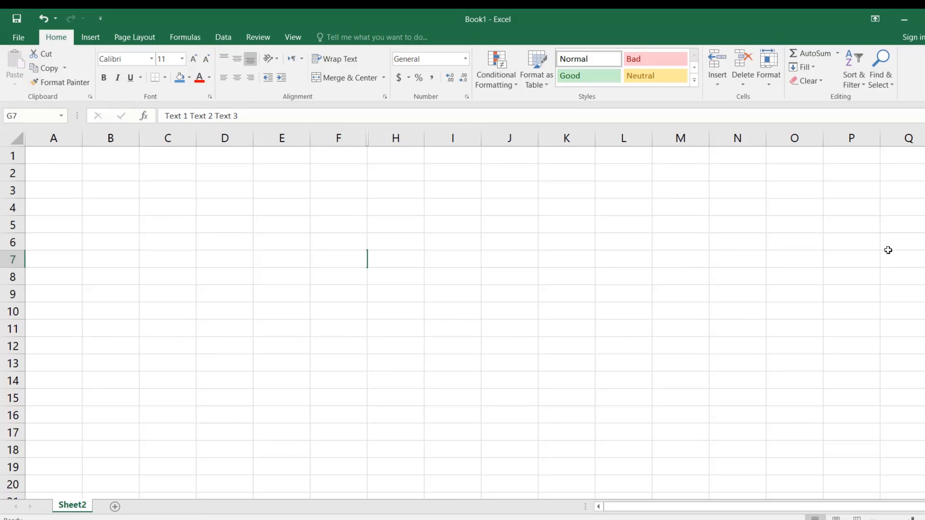
left_click(765, 88)
mouse_move(786, 212)
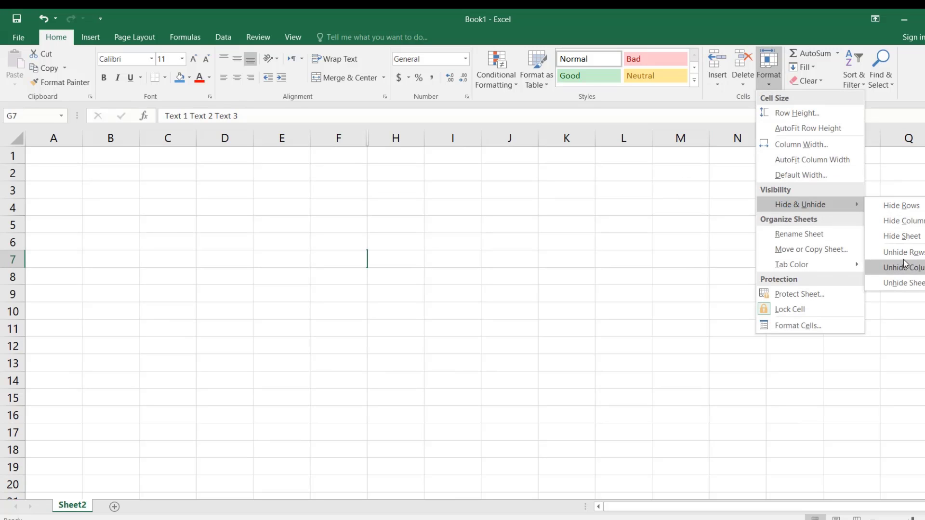
left_click(903, 283)
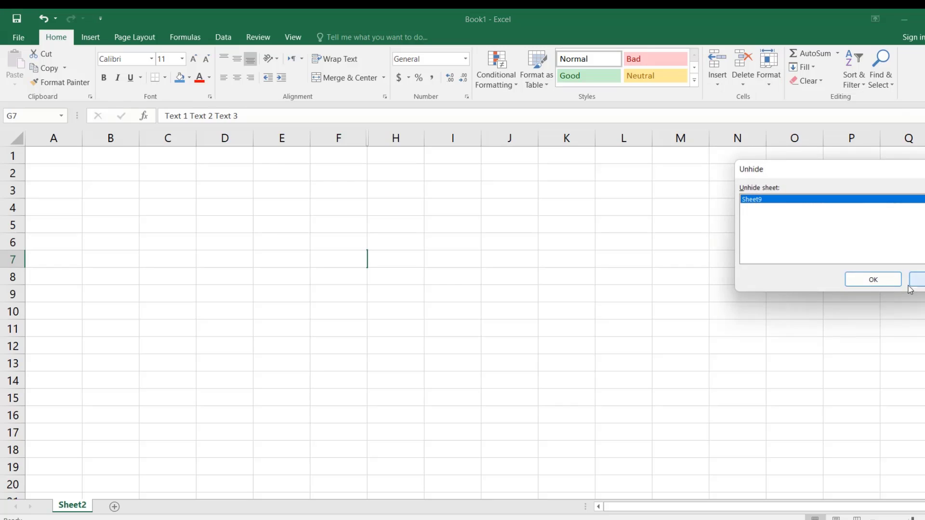
left_click_drag(848, 173, 636, 182)
left_click(671, 289)
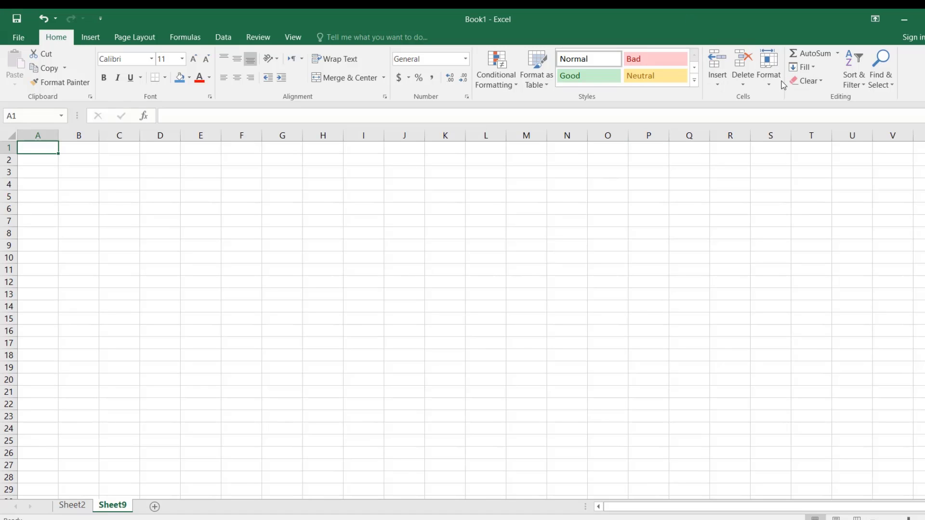
- Open Sheet9's name for editing and leave it without entering a new name
left_click(766, 85)
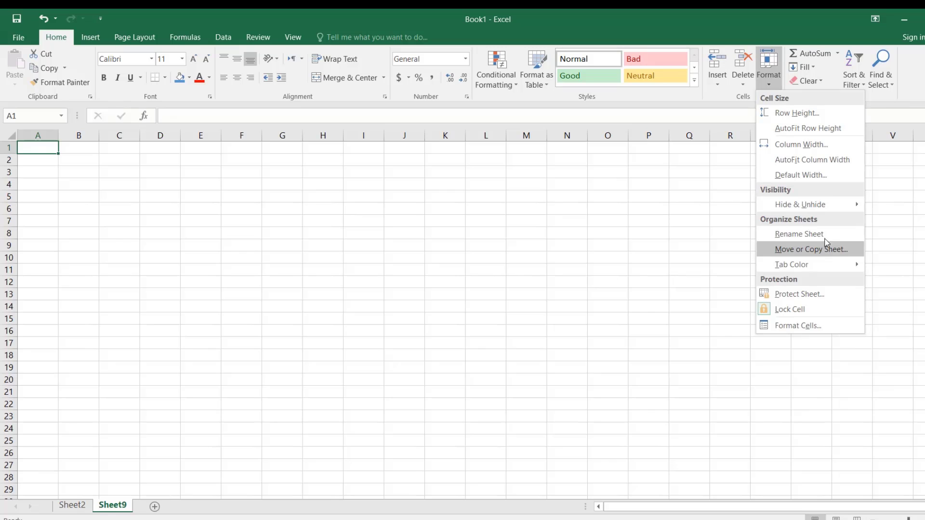
mouse_move(828, 202)
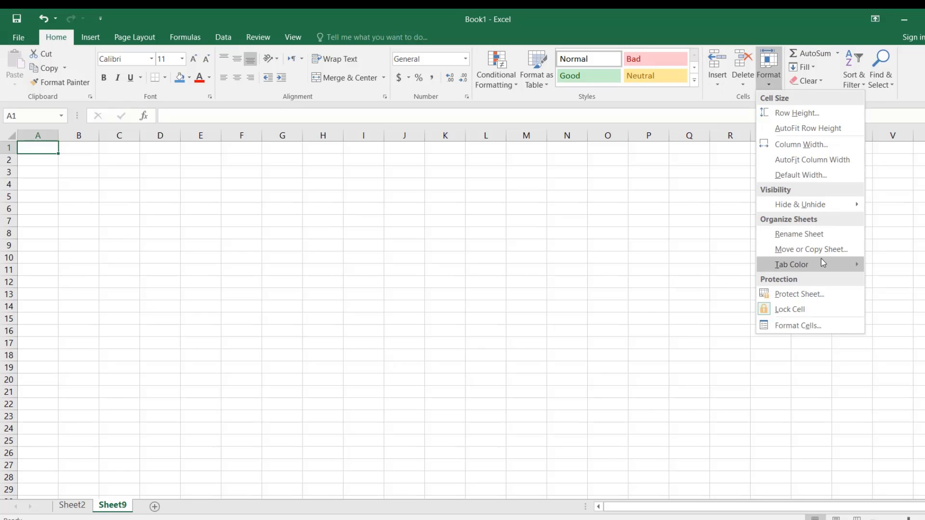
left_click(827, 238)
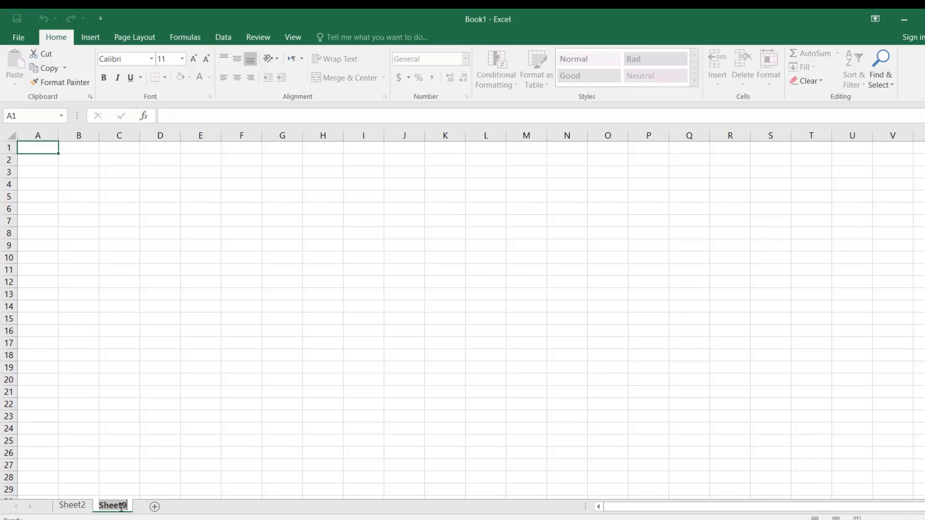
left_click(189, 440)
right_click(116, 505)
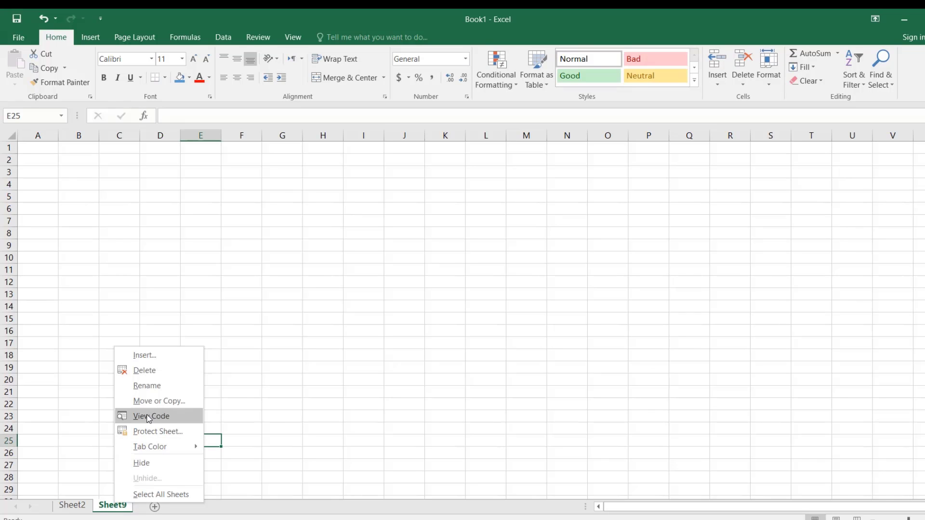
left_click(169, 387)
left_click(266, 380)
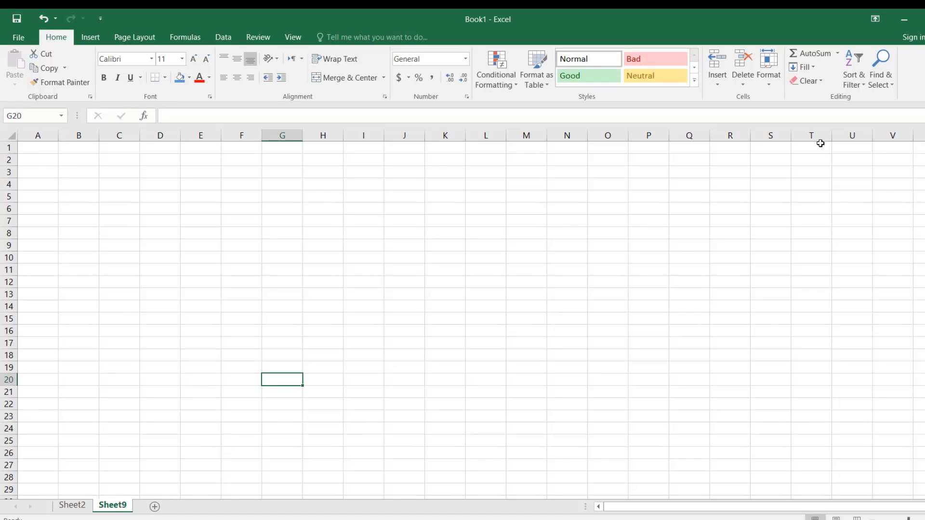
- Examine the Move or Copy options for Sheet9 and cancel without moving or copying the sheet
left_click(770, 85)
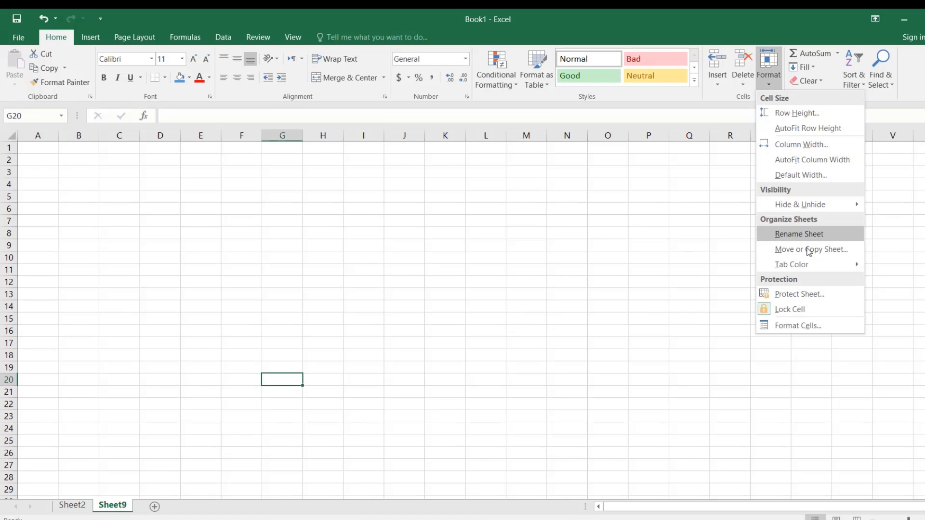
left_click(835, 255)
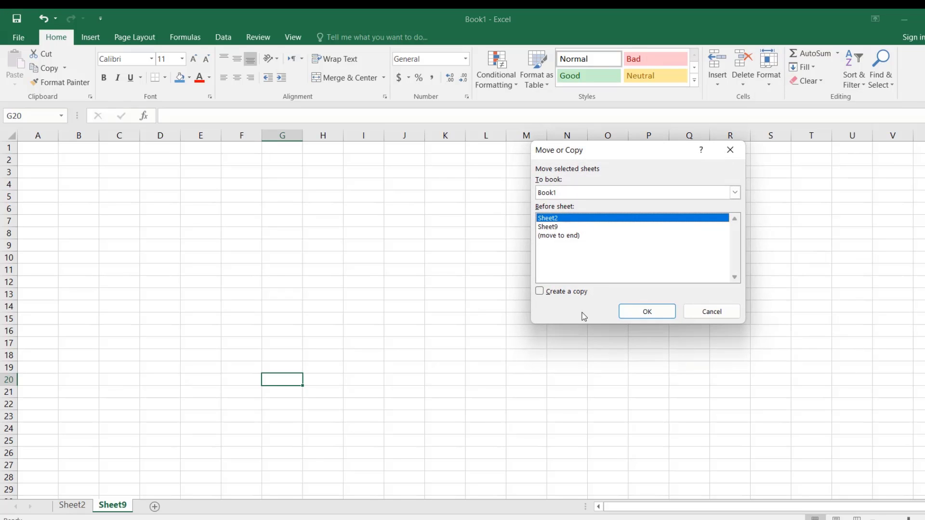
left_click(729, 312)
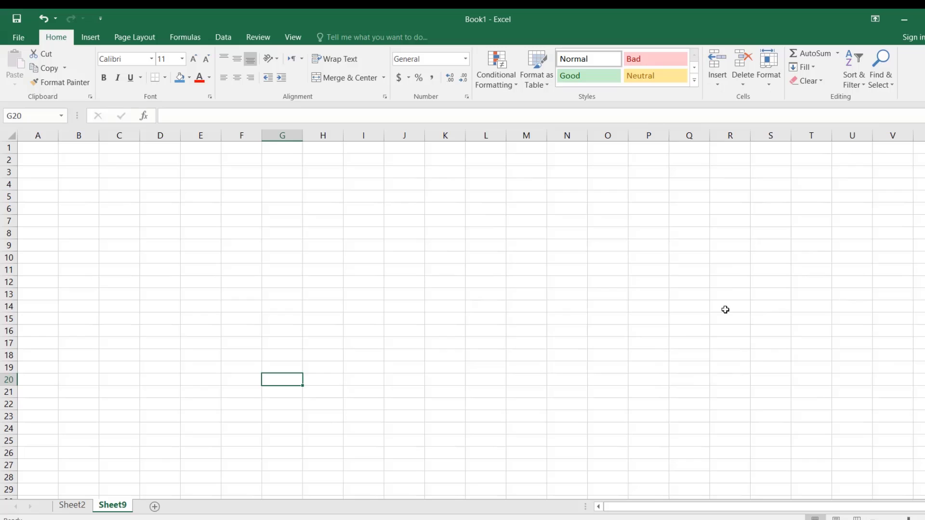
right_click(123, 509)
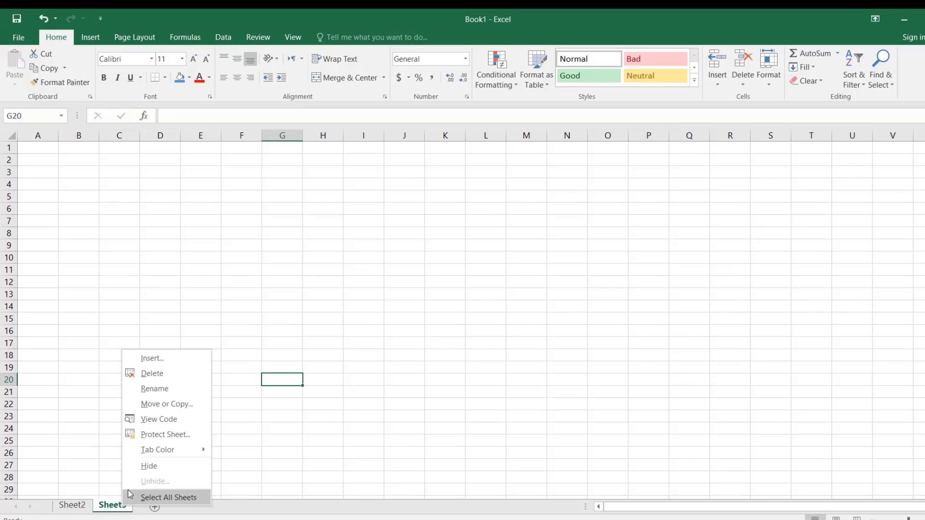
left_click(181, 404)
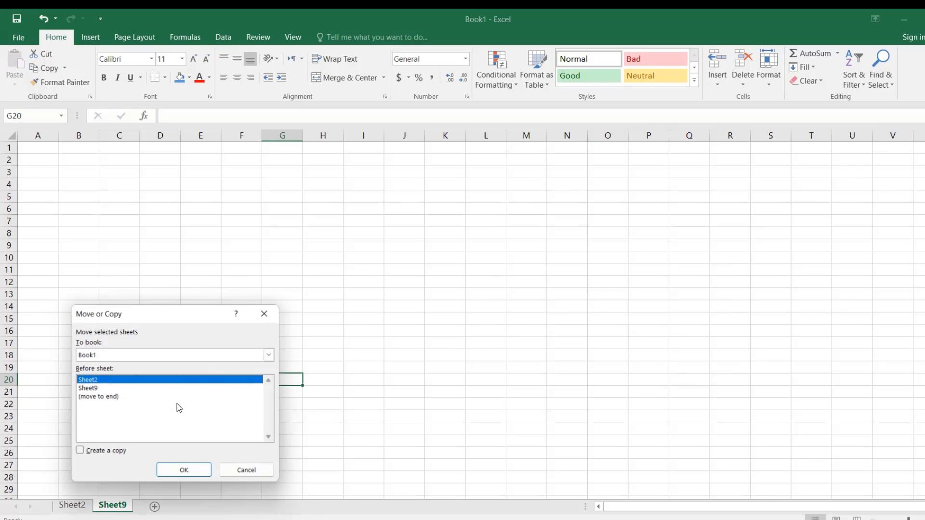
left_click(255, 472)
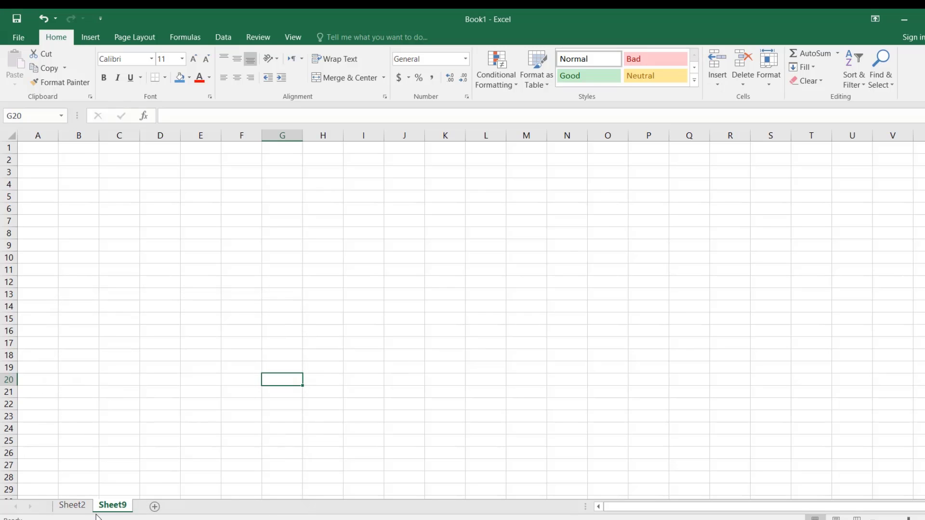
- Examine the tab color and sheet protection commands available for Sheet9 without applying any of them
left_click(769, 67)
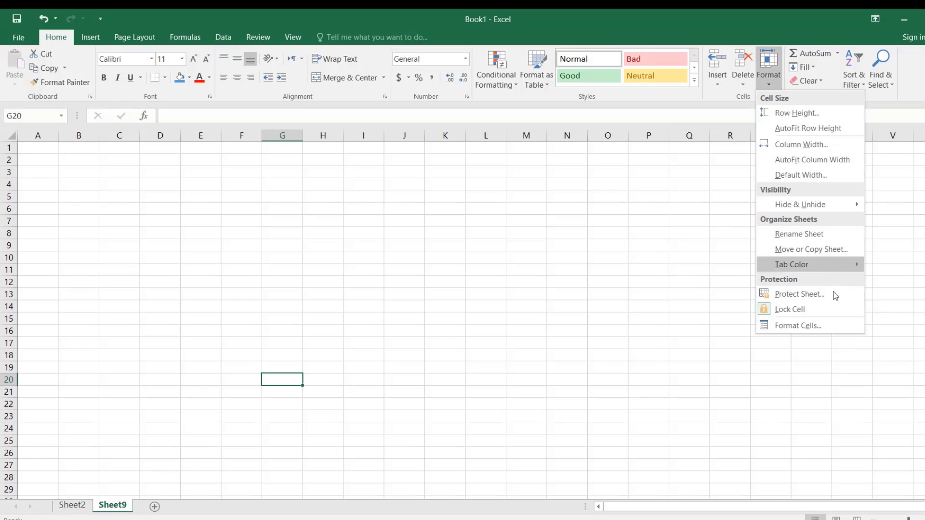
mouse_move(826, 264)
left_click(892, 277)
left_click(769, 72)
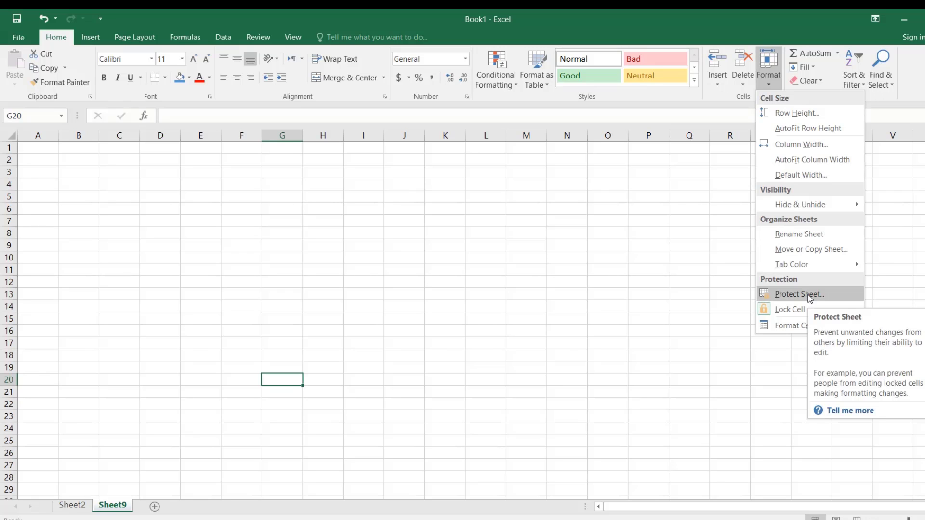
left_click(259, 429)
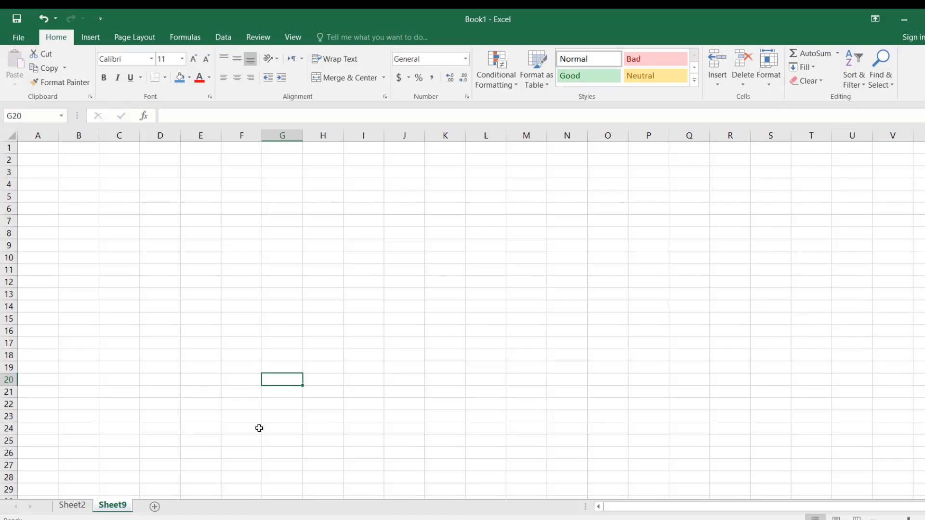
right_click(107, 511)
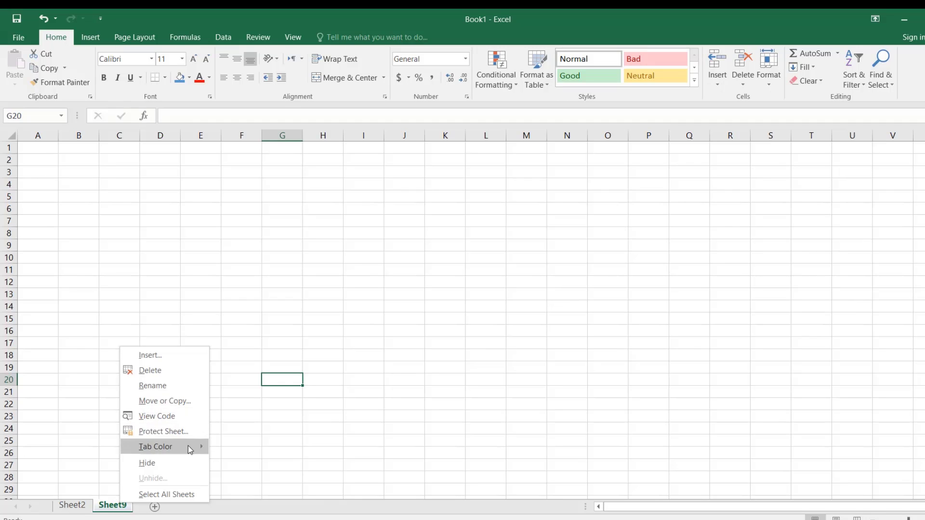
left_click(384, 389)
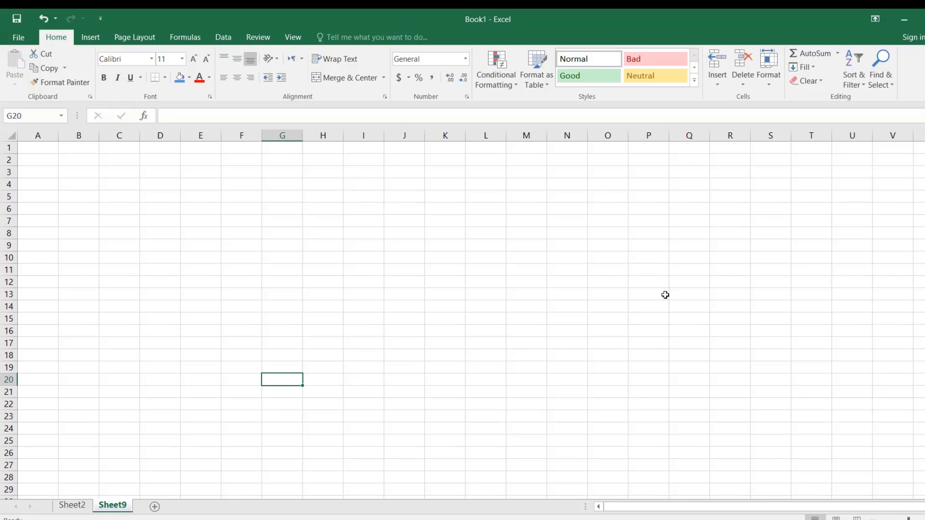
left_click(771, 79)
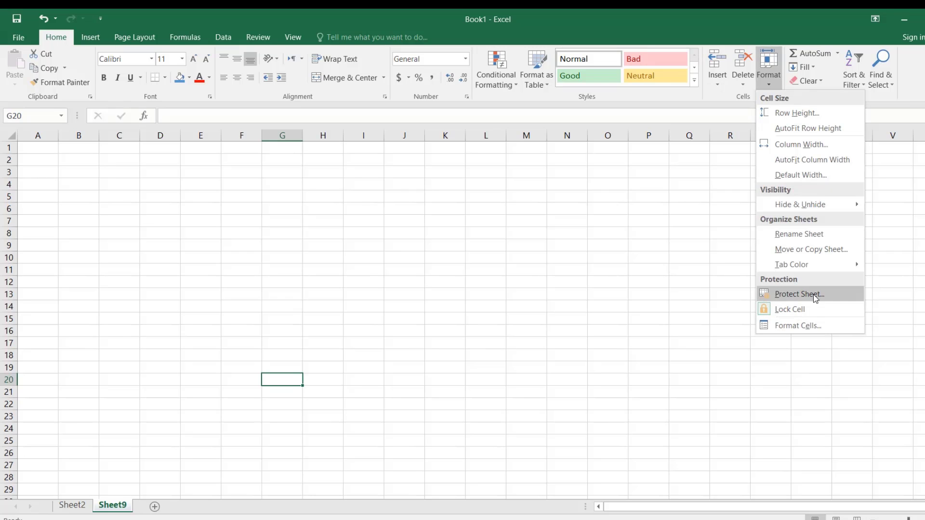
left_click(655, 134)
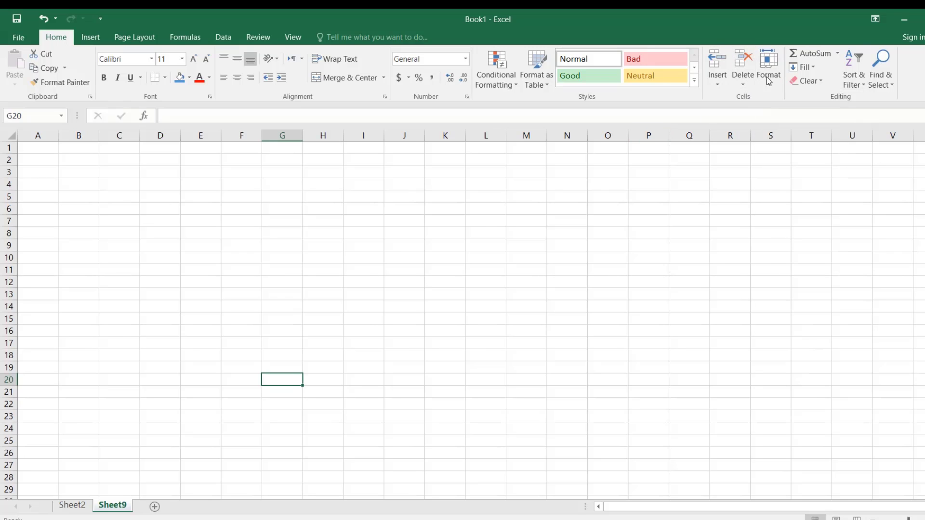